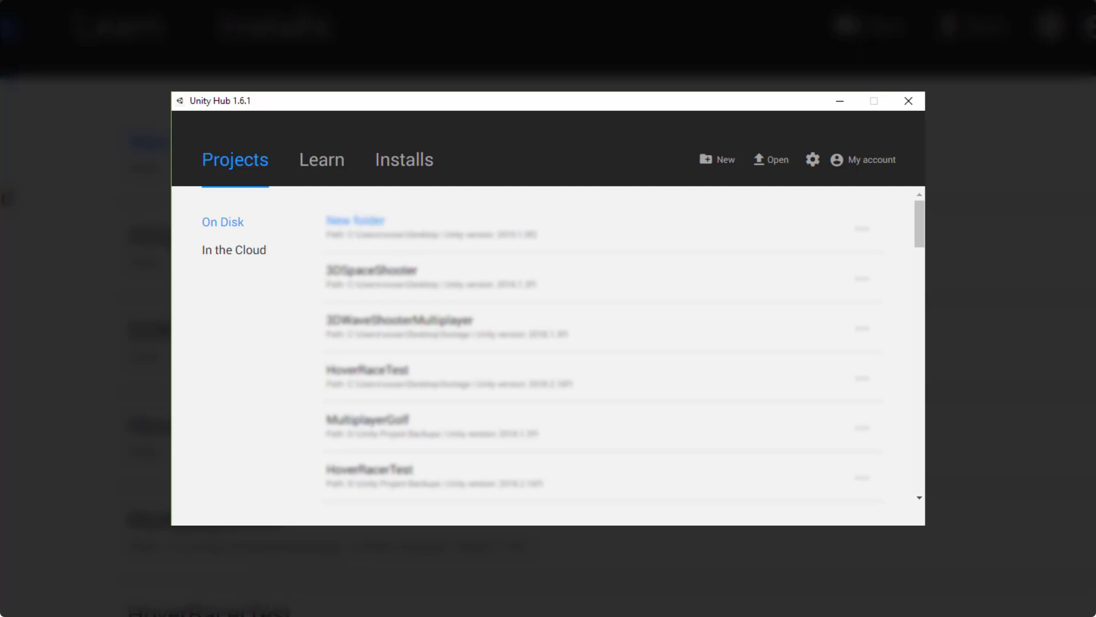
Start a new project with Unity version 2019.1.0f2 and the Lightweight RP template.
click(721, 167)
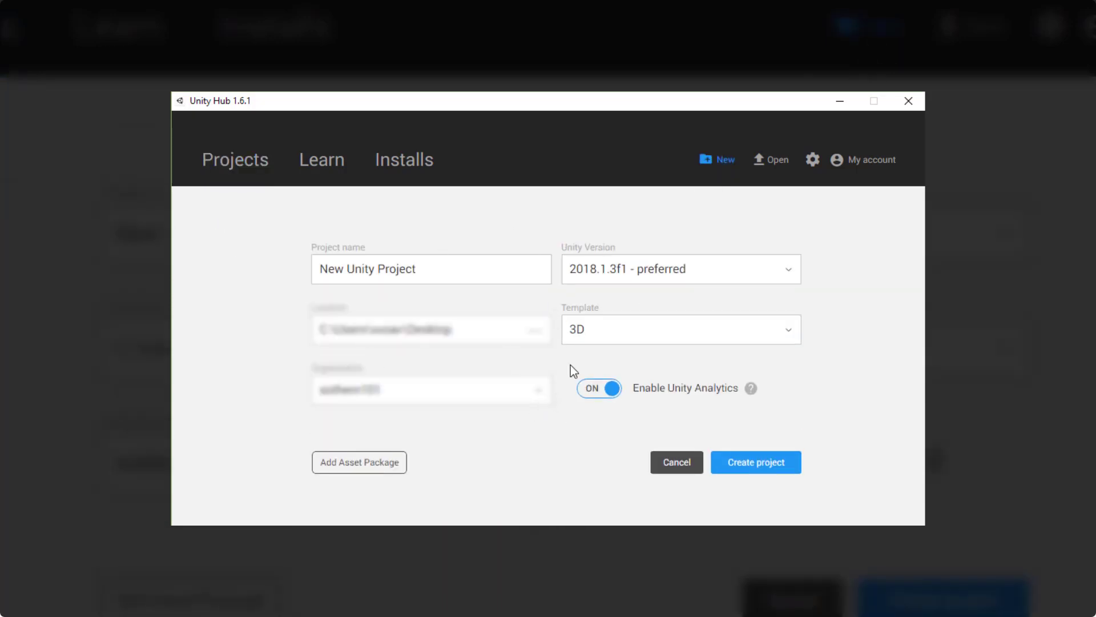
click(706, 277)
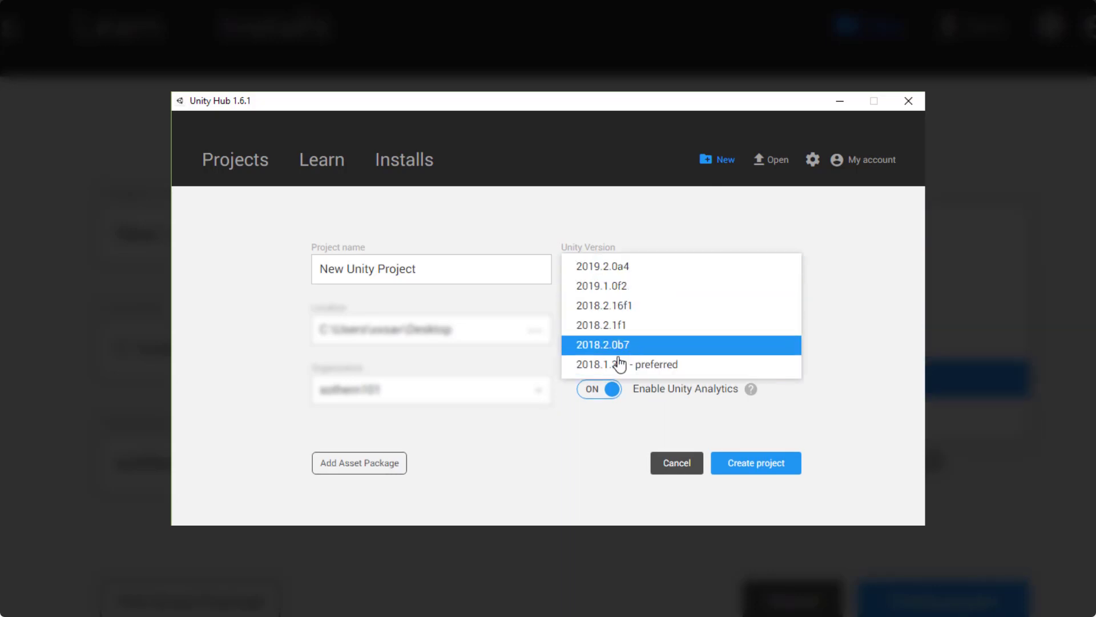
click(613, 292)
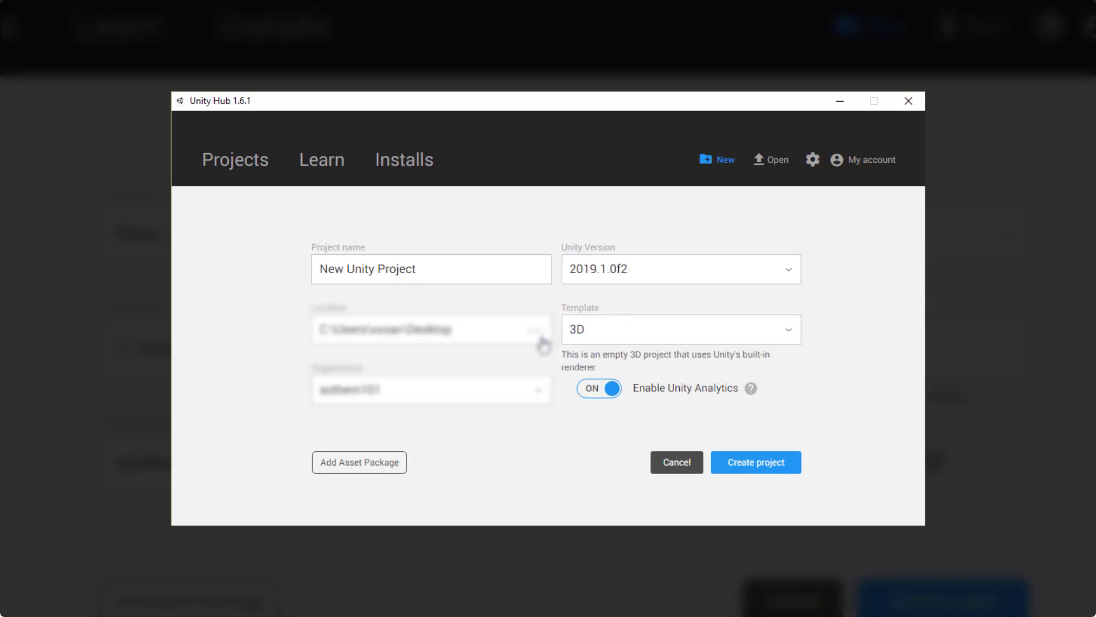
click(748, 337)
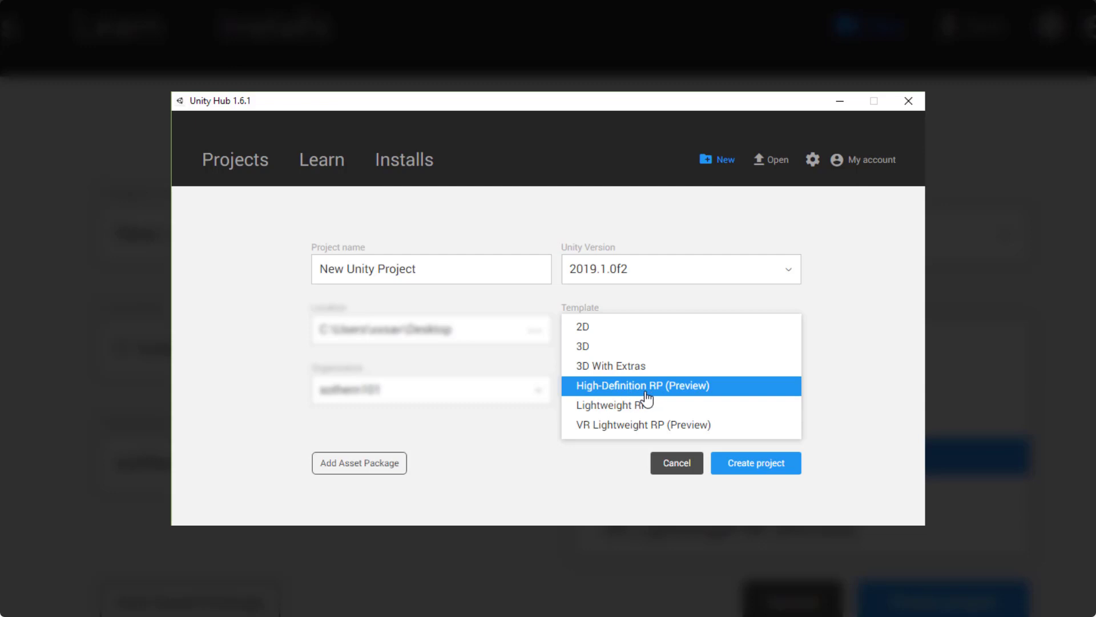
click(614, 409)
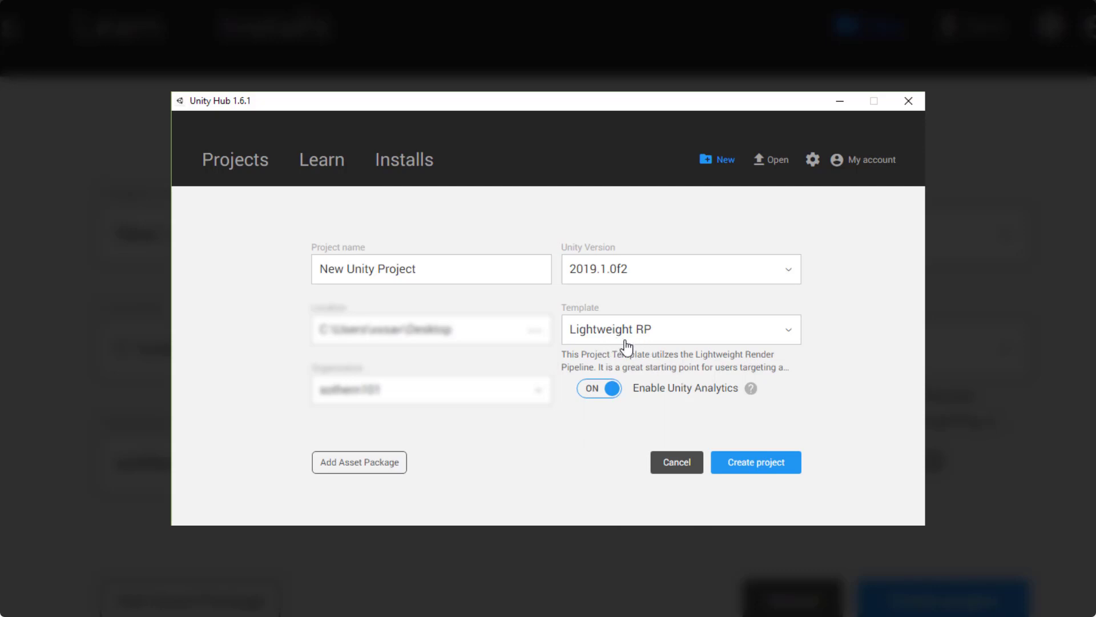
Name the project ShaderGraphCourse and create it.
drag(457, 268, 194, 273)
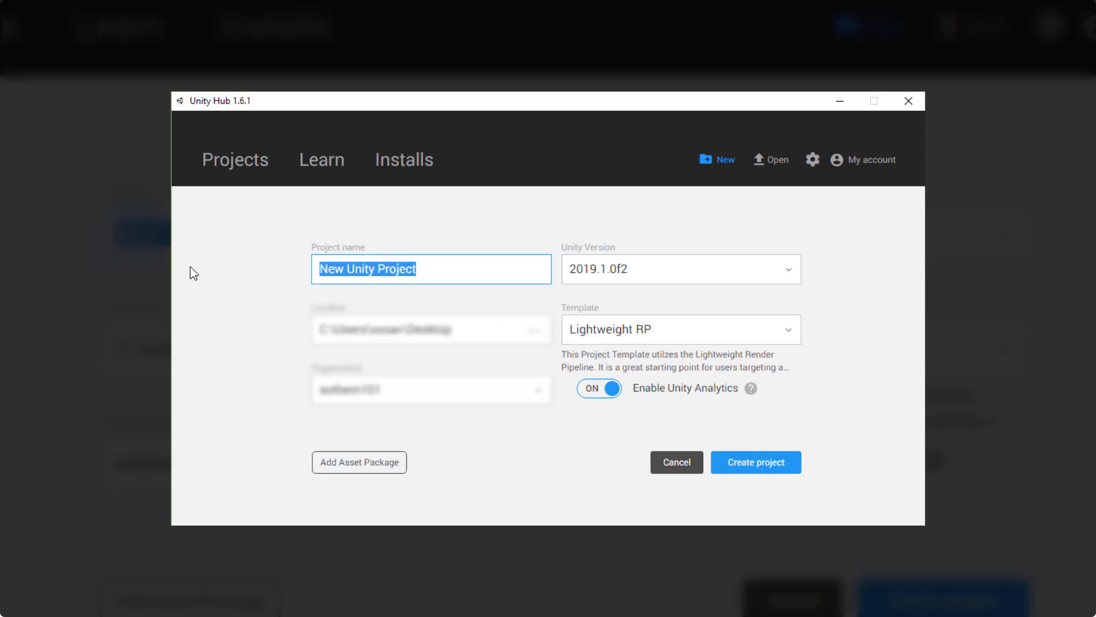
text(ShaderGraph)
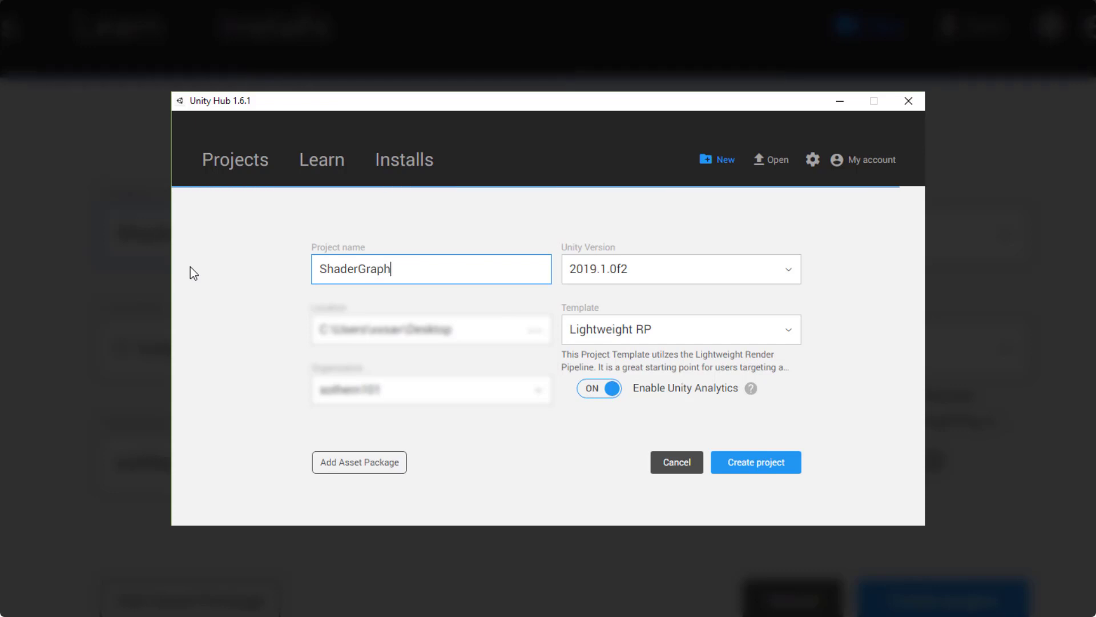
text(Course)
click(540, 474)
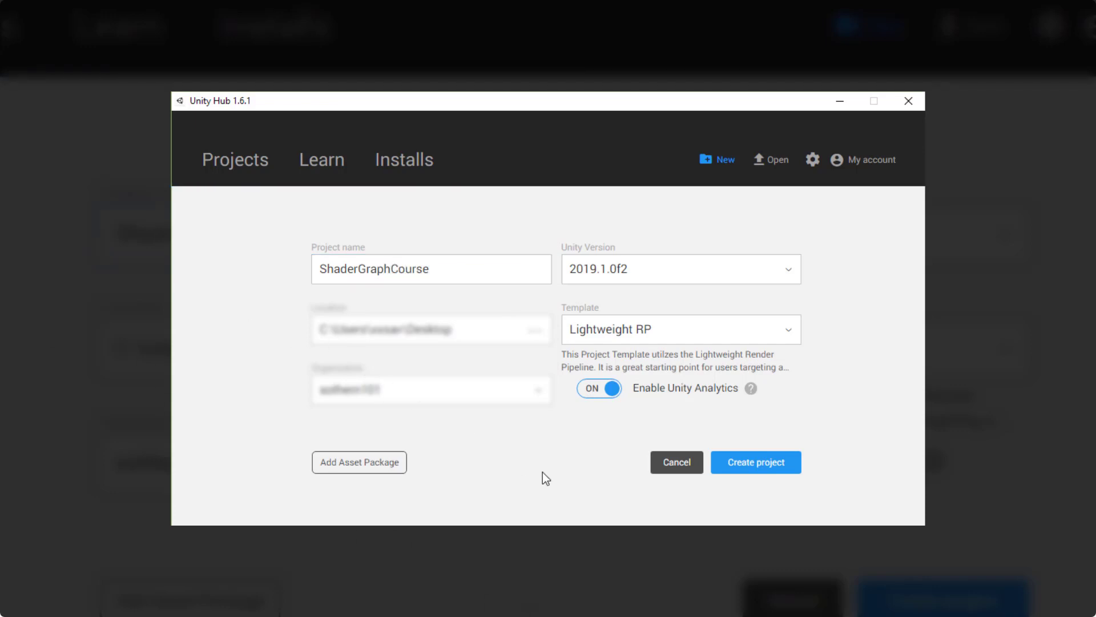
click(768, 473)
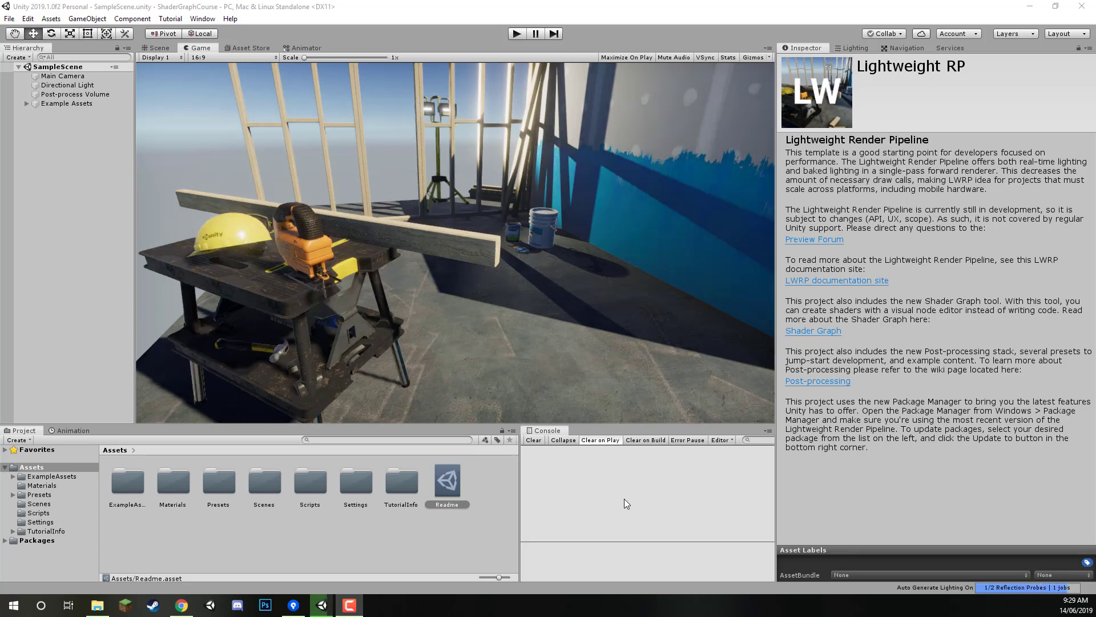
Delete the Example Assets object from the scene and the ExampleAssets folder from the project.
click(470, 542)
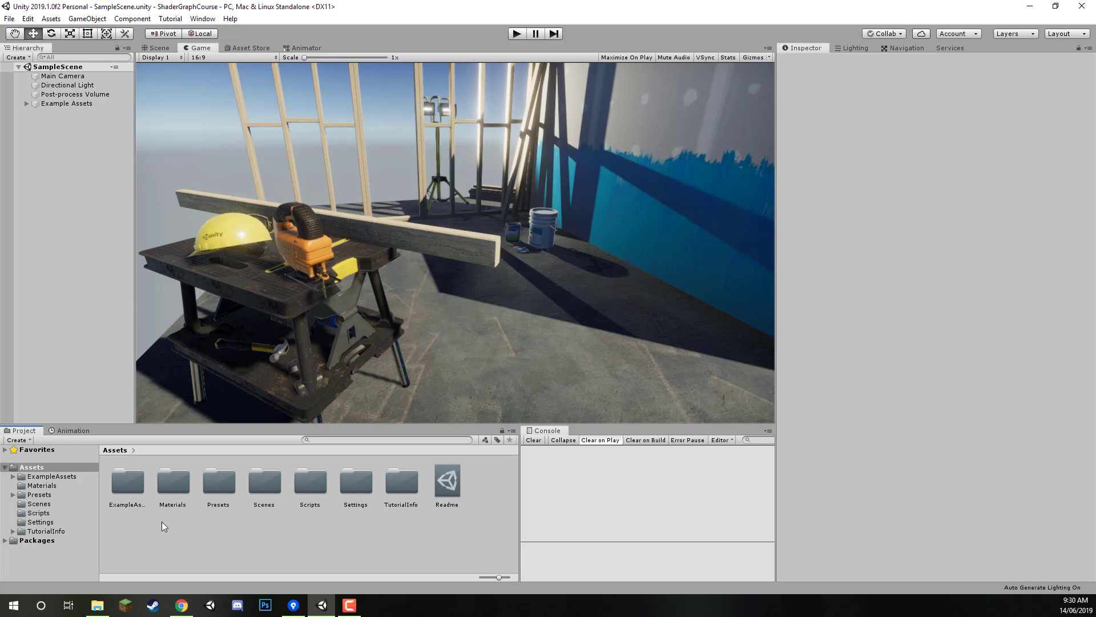
click(84, 105)
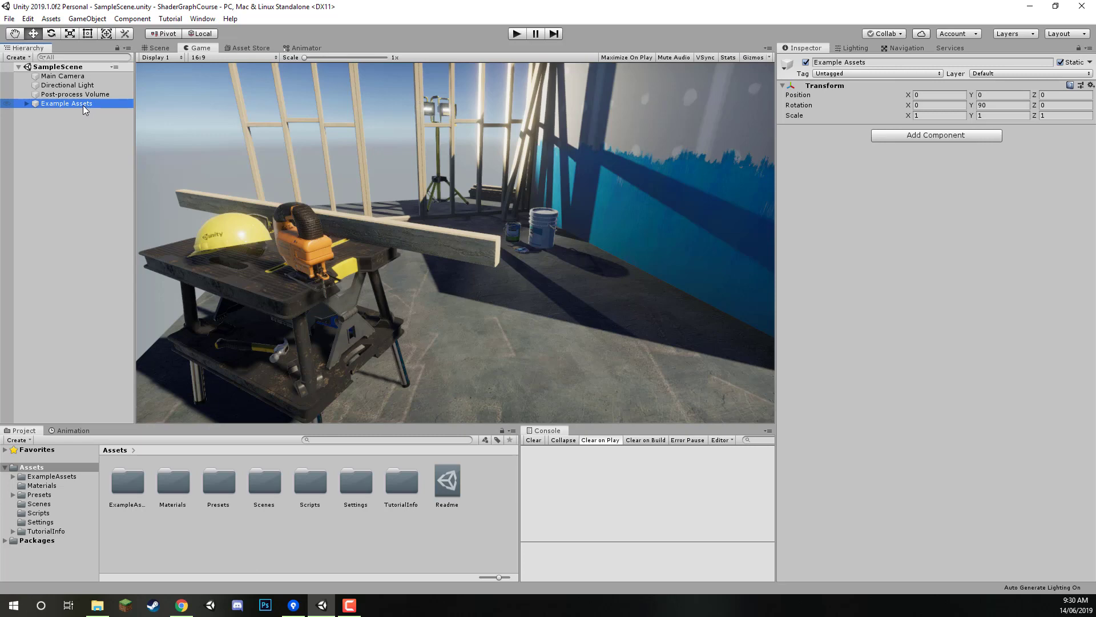
key(Delete)
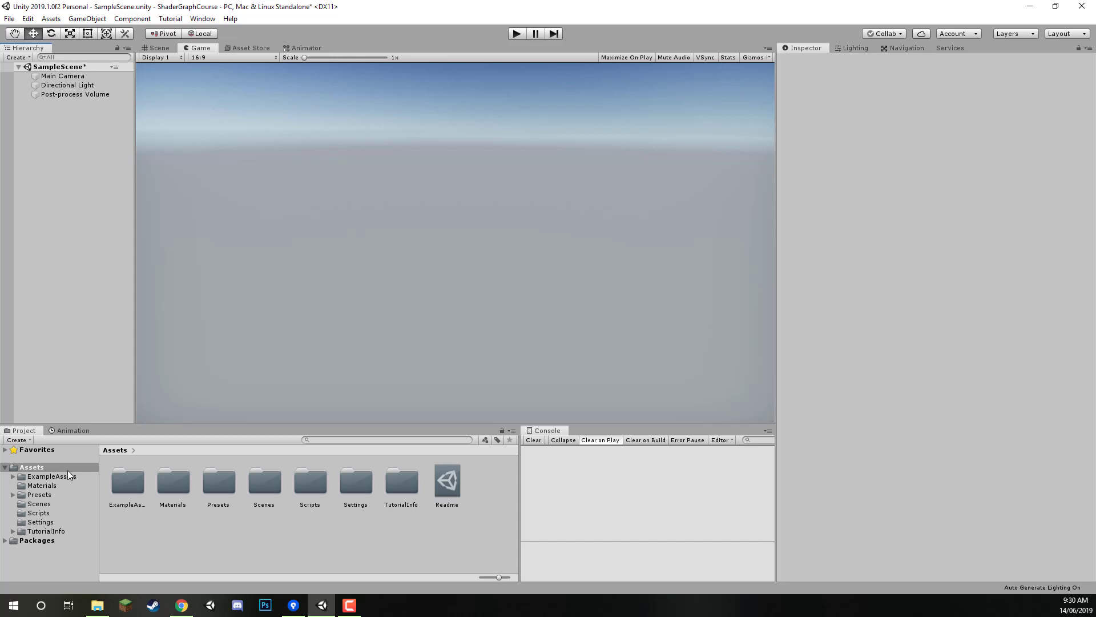
click(121, 490)
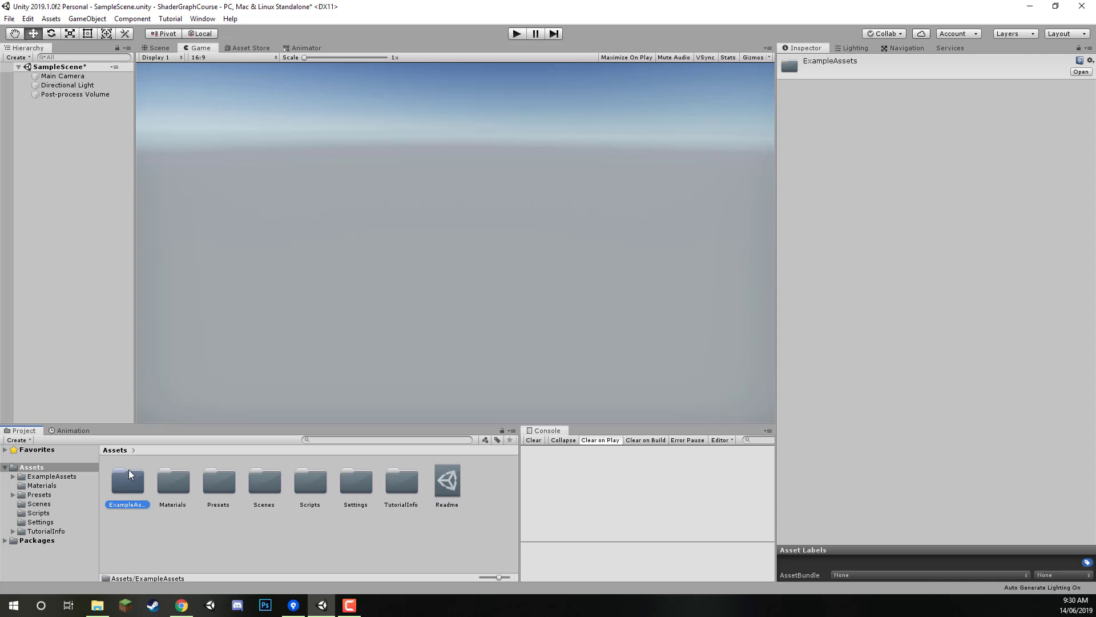
key(Delete)
key(Escape)
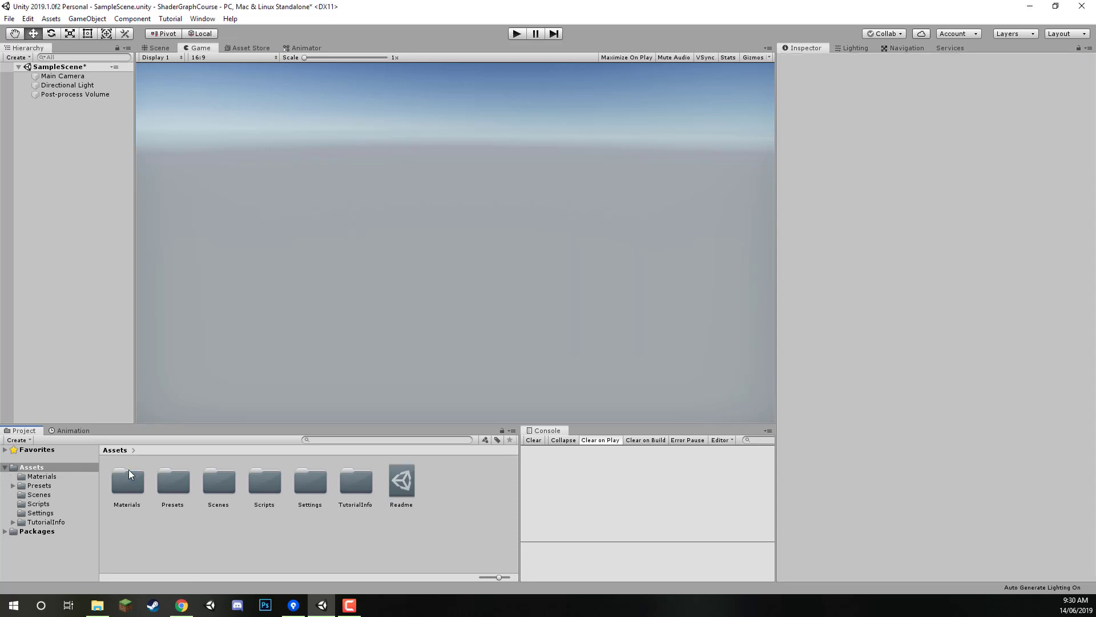
Check the contents of the Materials and Presets folders, and delete the SimpleCameraController script from the Scripts folder.
click(128, 477)
double_click(128, 477)
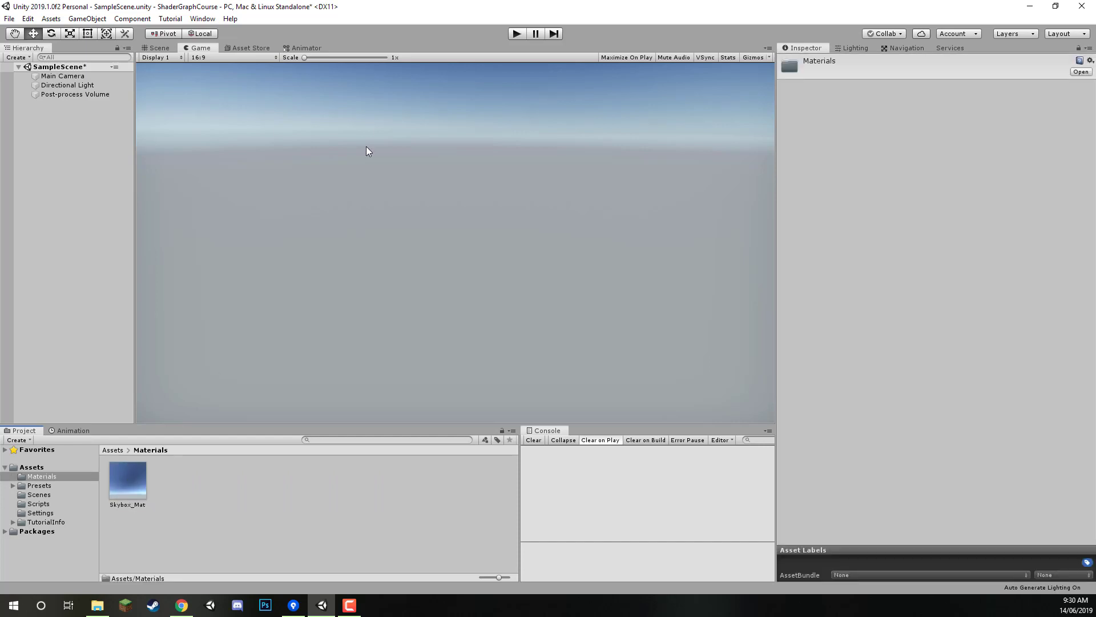
click(121, 451)
double_click(161, 480)
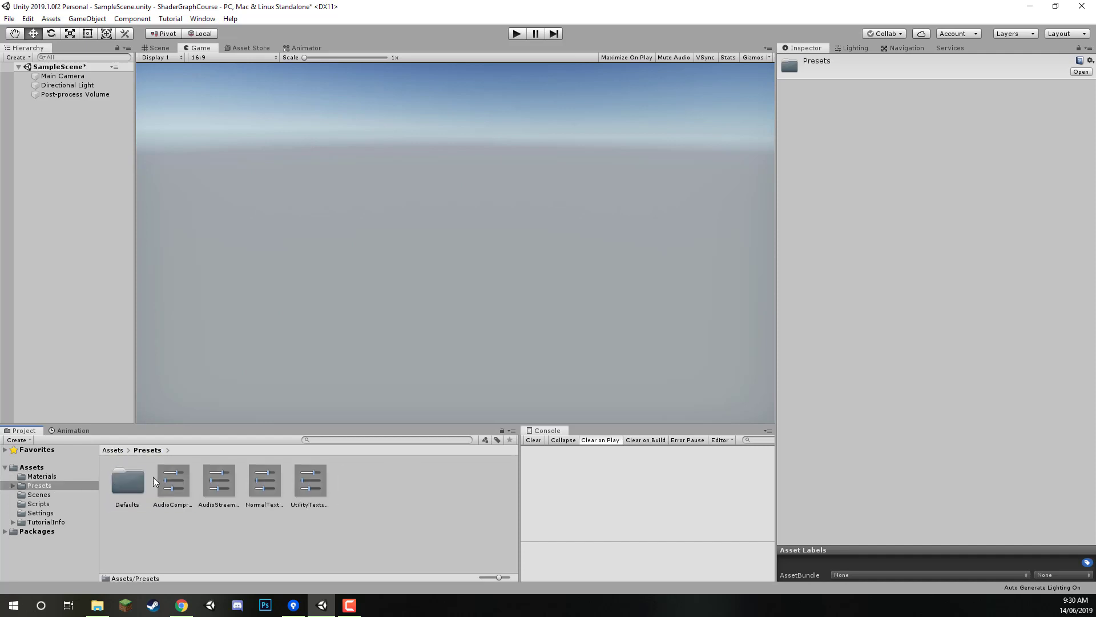
click(112, 450)
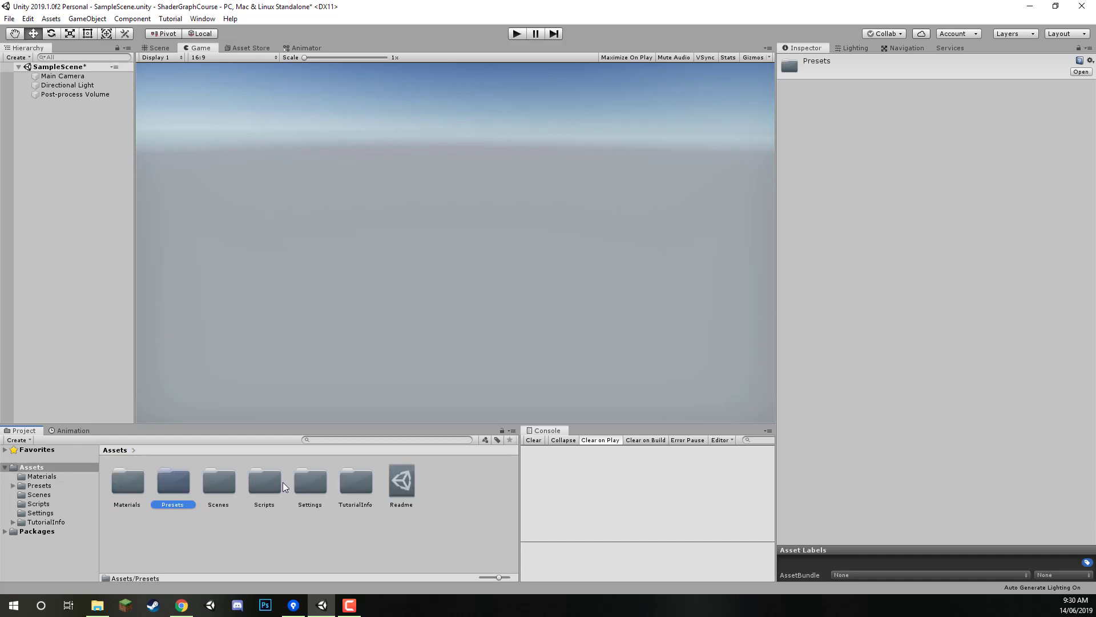
double_click(262, 483)
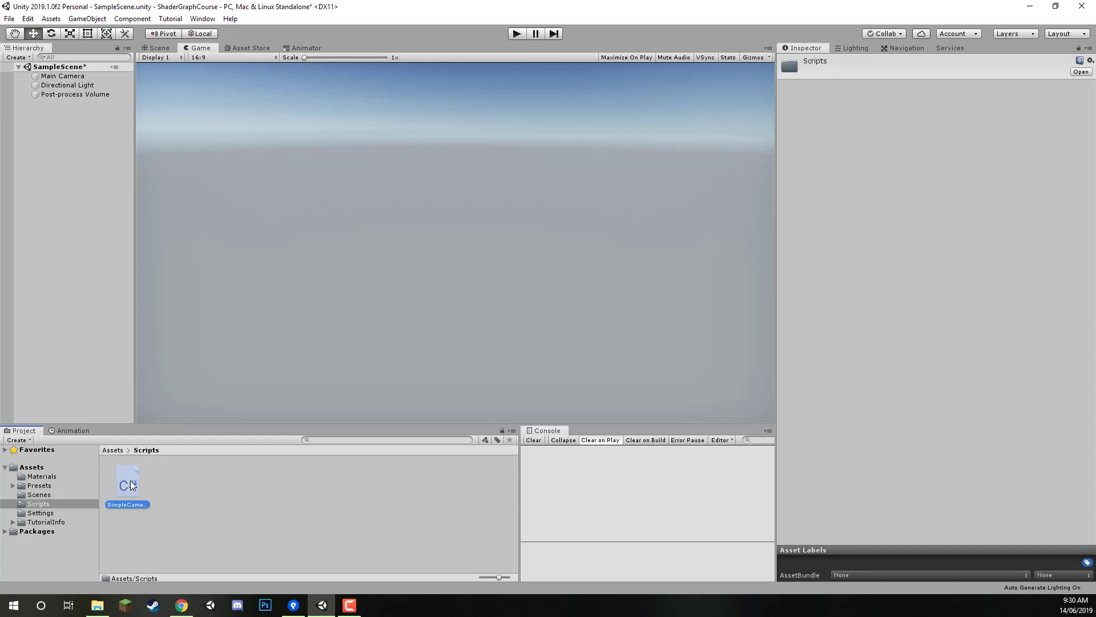
key(Delete)
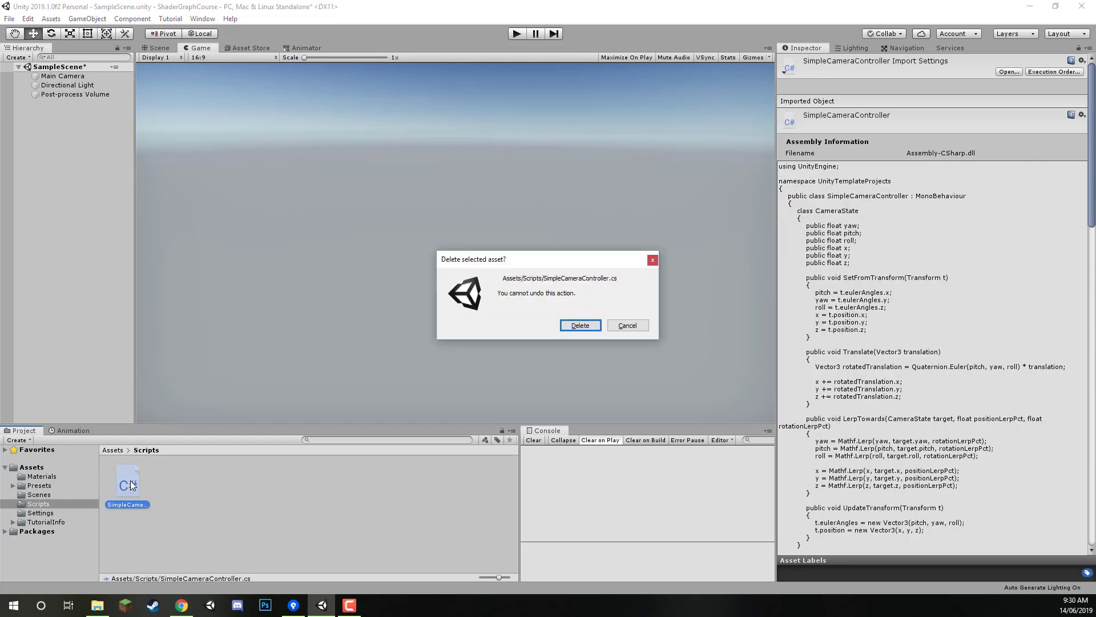
key(Return)
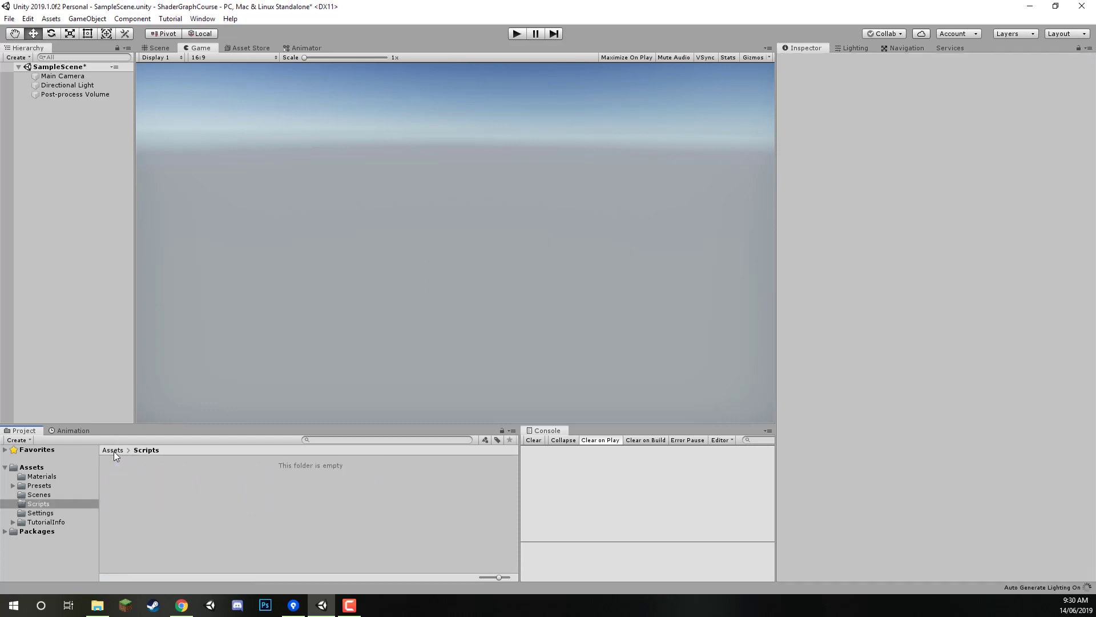
Delete the TutorialInfo folder and the Readme asset from the Assets folder.
click(113, 450)
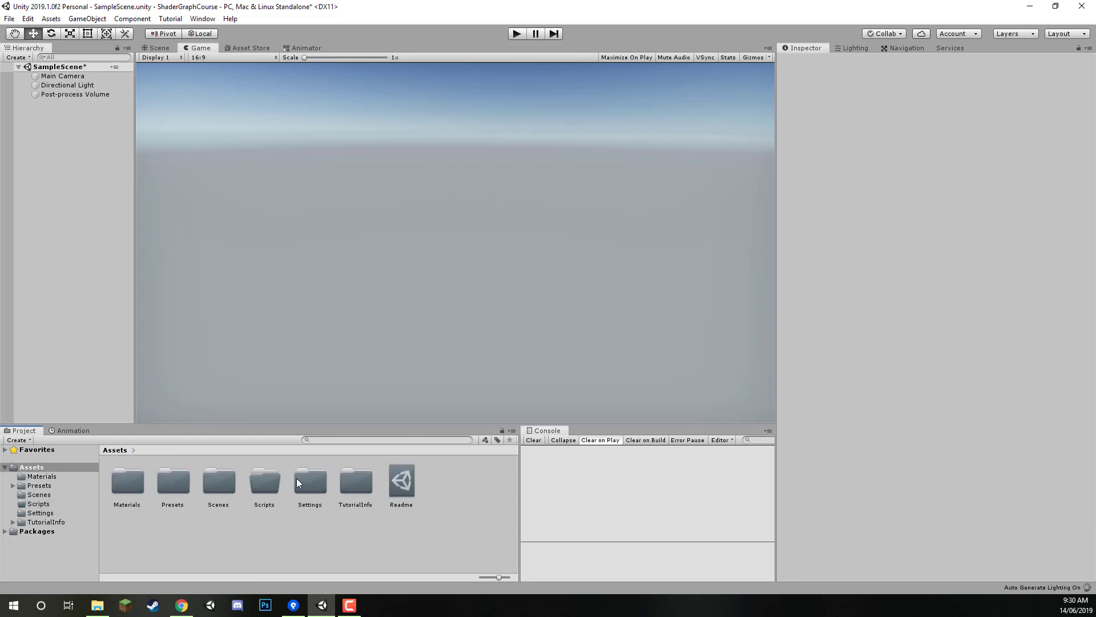
click(354, 482)
key(Delete)
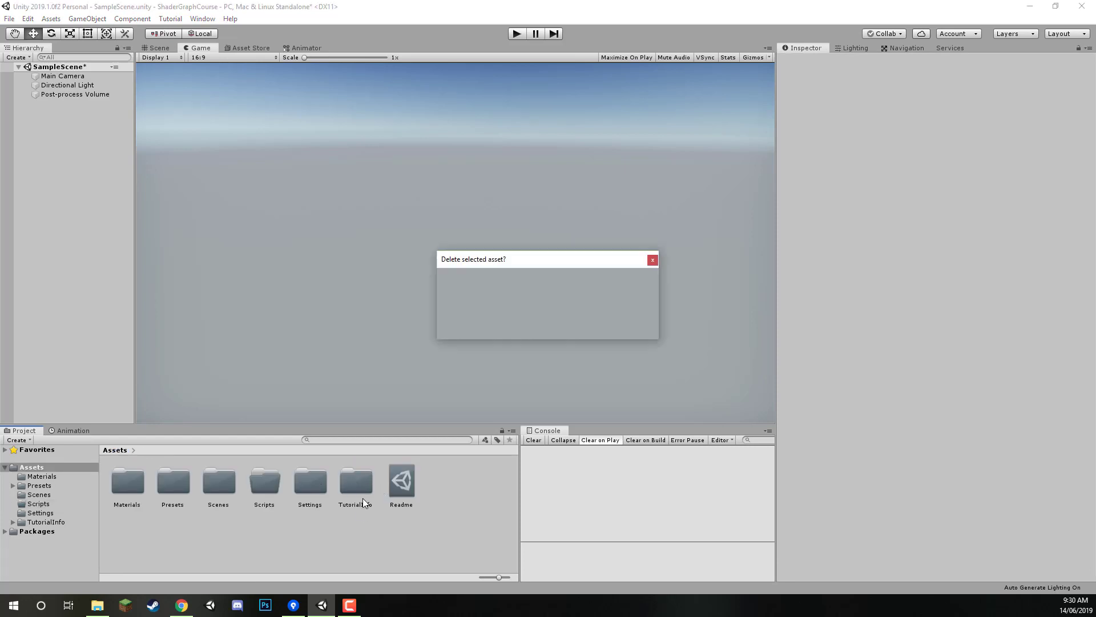
click(582, 329)
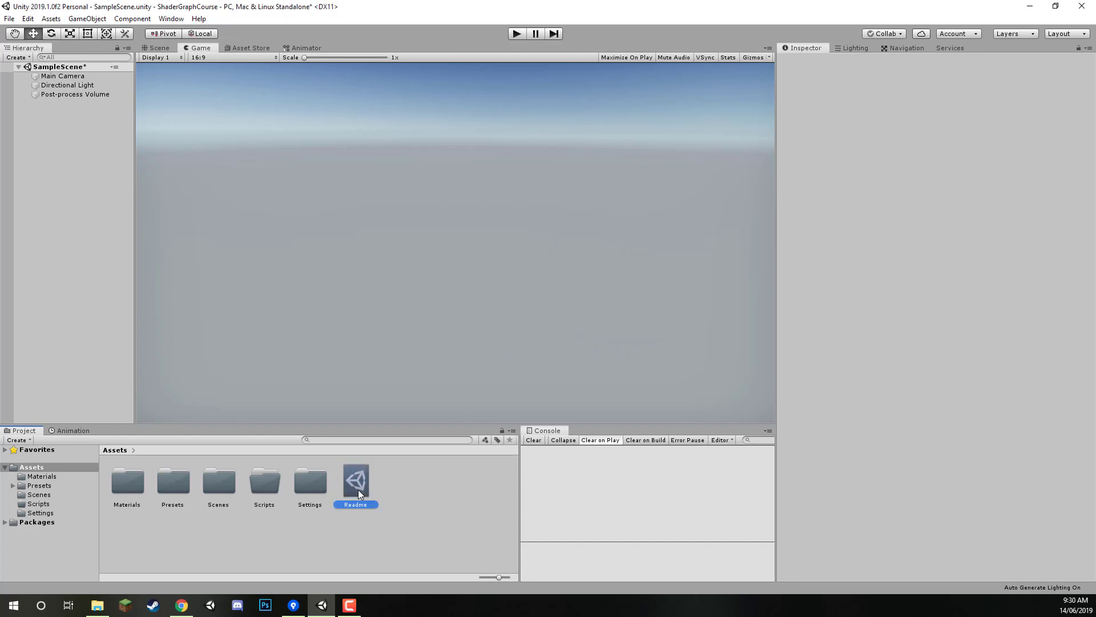
key(Delete)
key(Return)
Create a new folder named Models in the Assets folder.
right_click(402, 485)
mouse_move(495, 214)
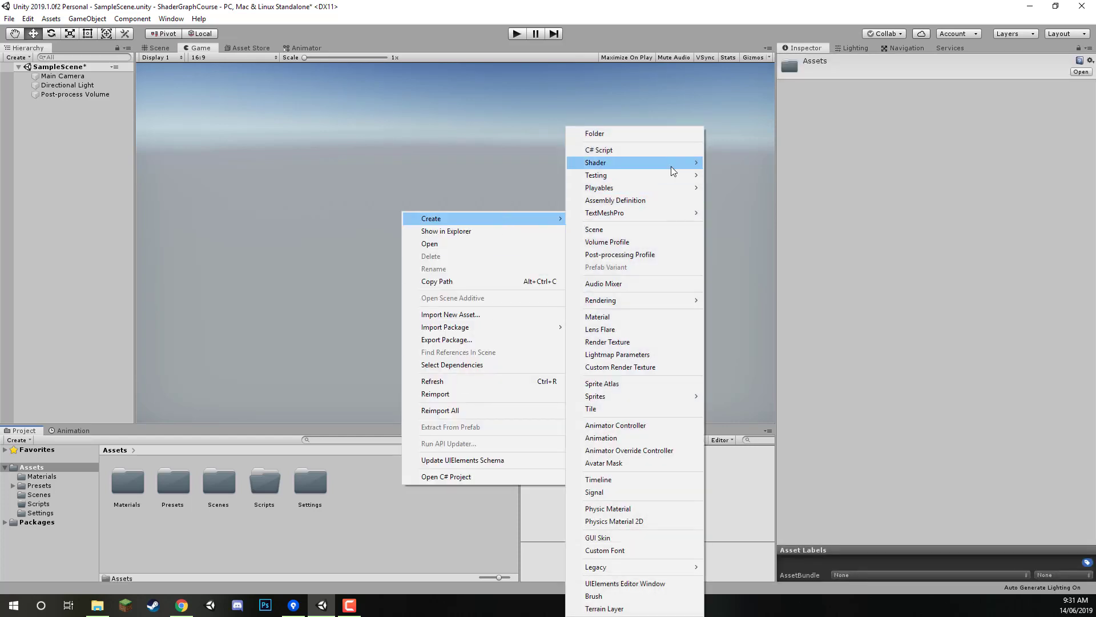
click(654, 139)
text(Mode)
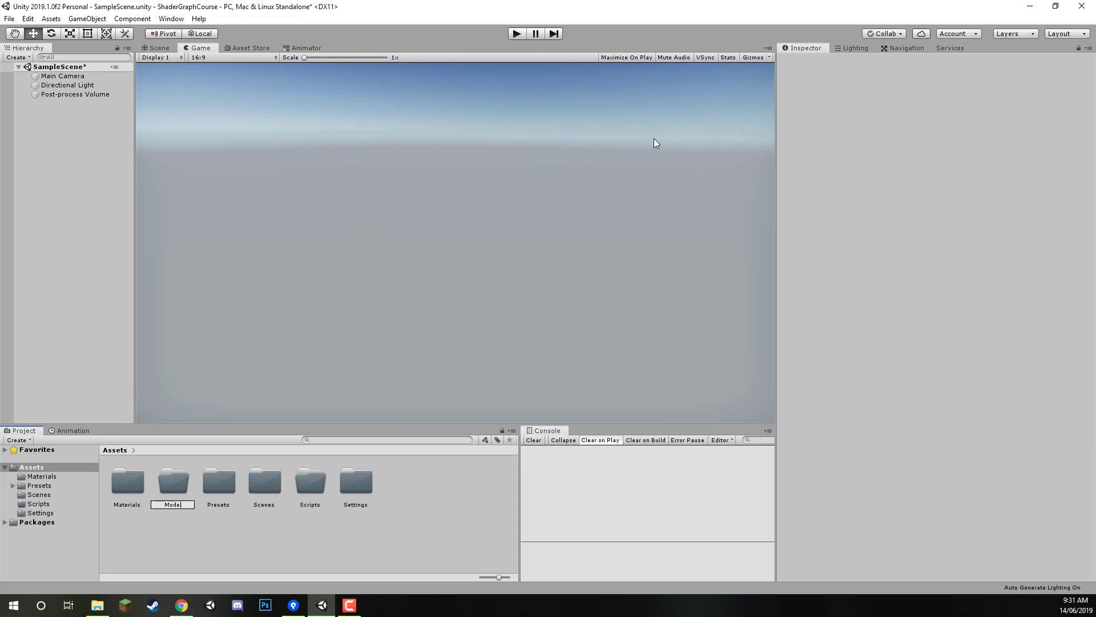
text(ls)
key(Return)
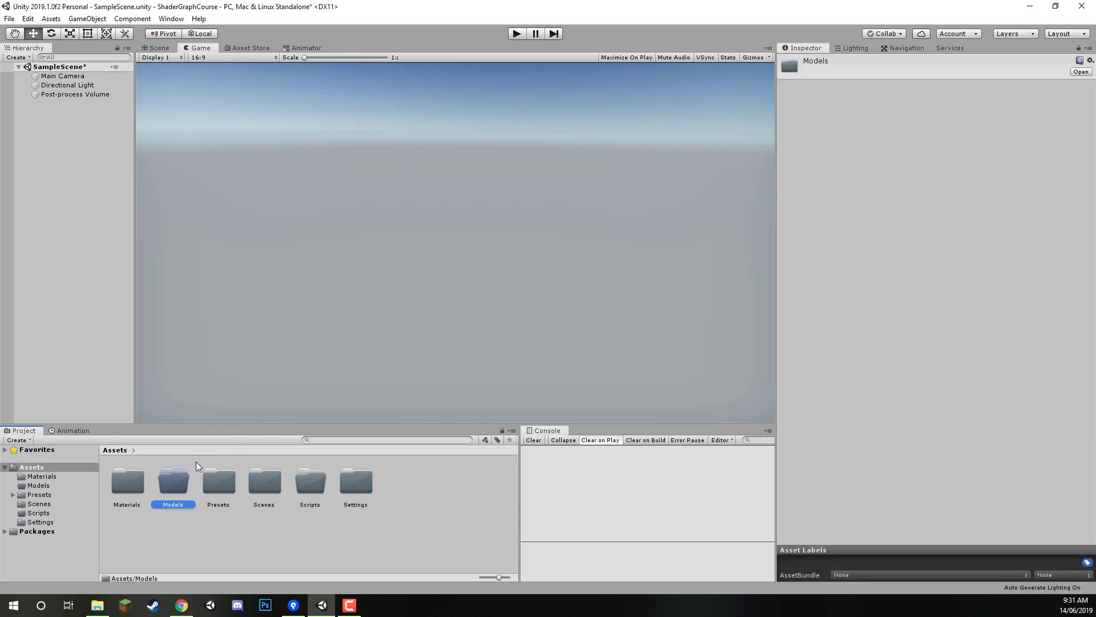
Import SmoothSphere.fbx from the file explorer into the Models folder and inspect it in a resized model preview.
double_click(180, 486)
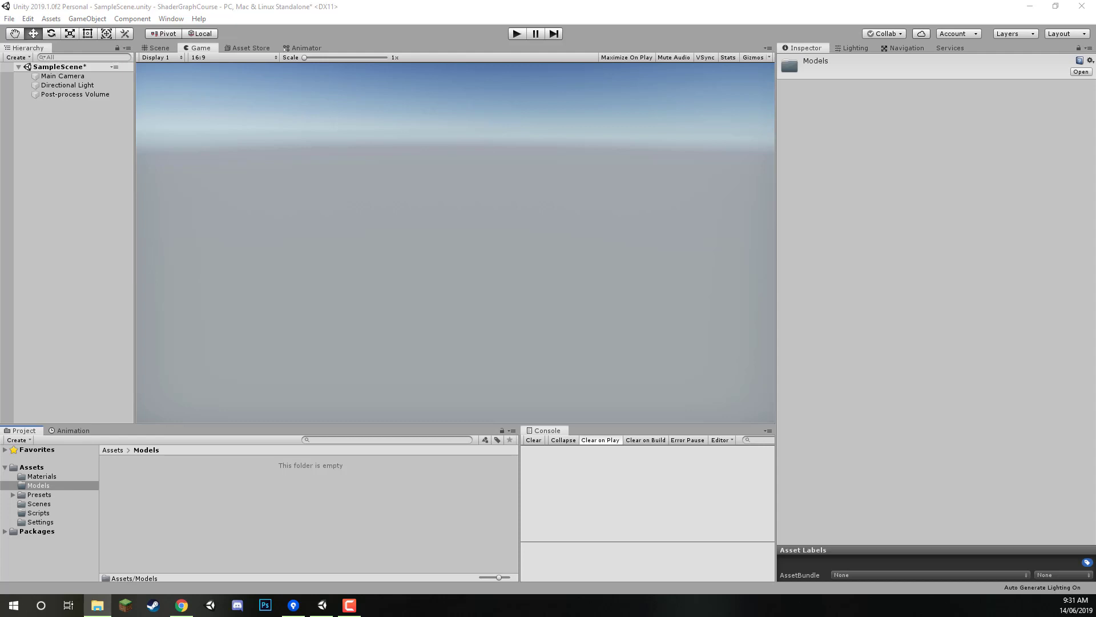
drag(1095, 474, 222, 480)
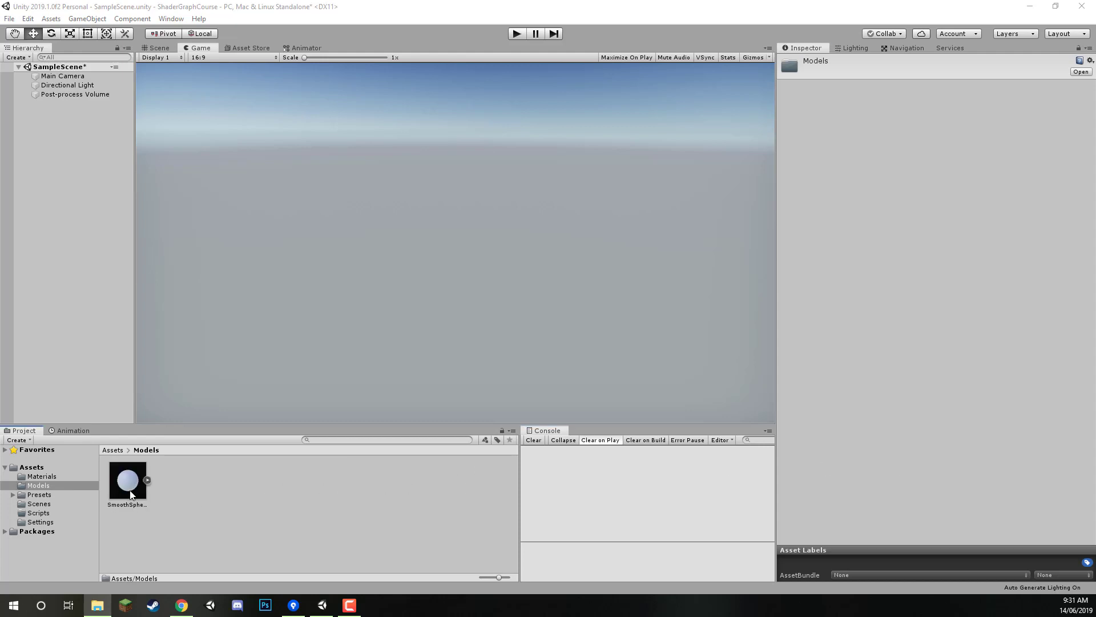
drag(953, 452, 954, 188)
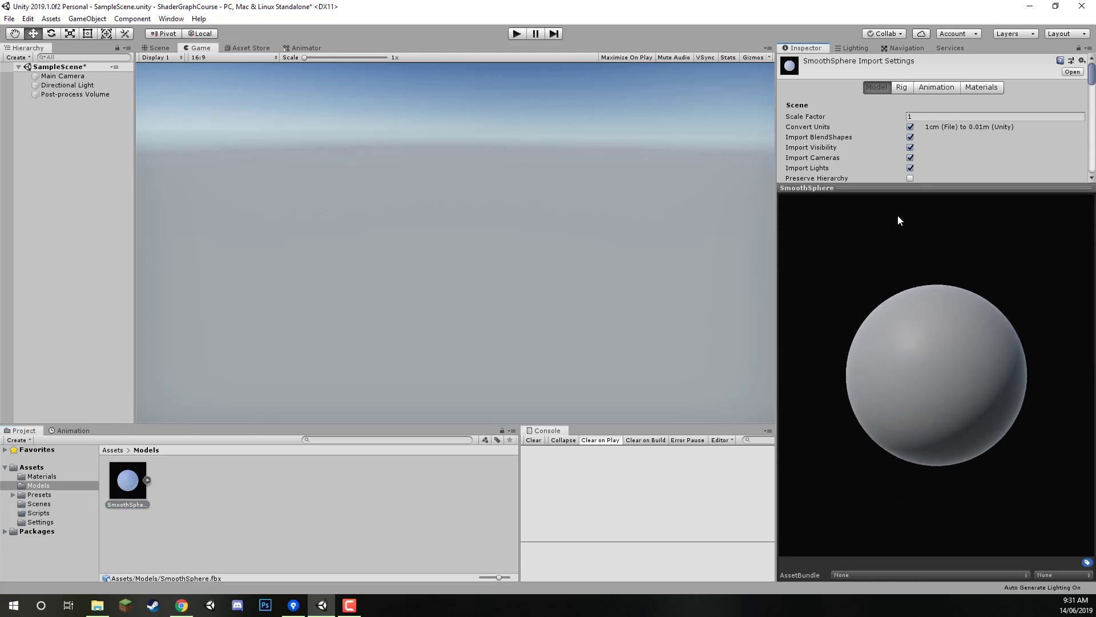
drag(902, 188, 881, 375)
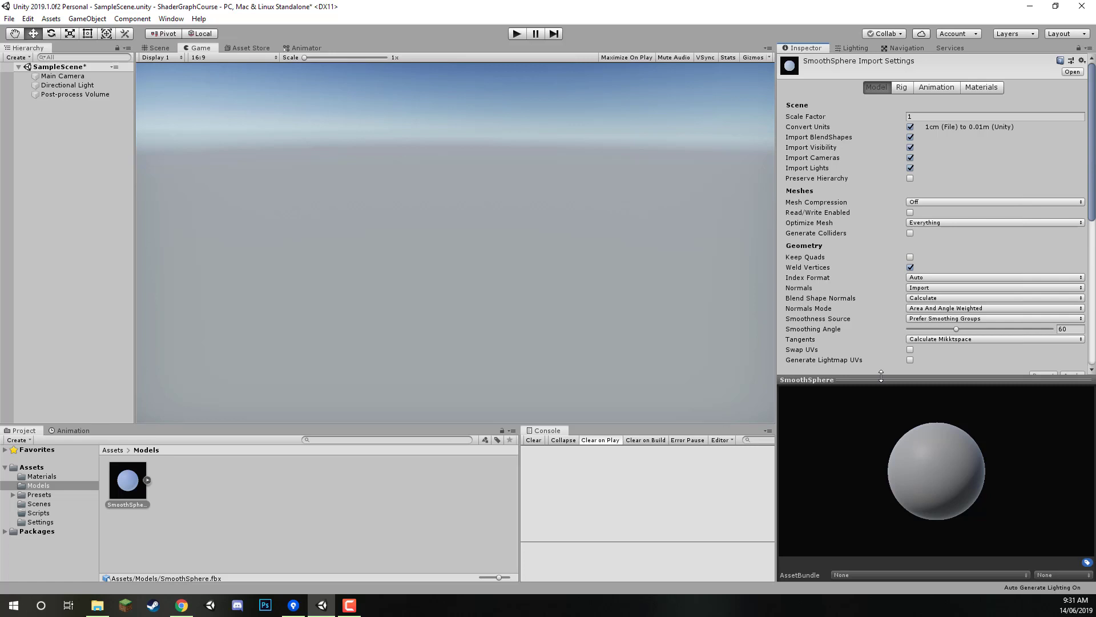
click(323, 511)
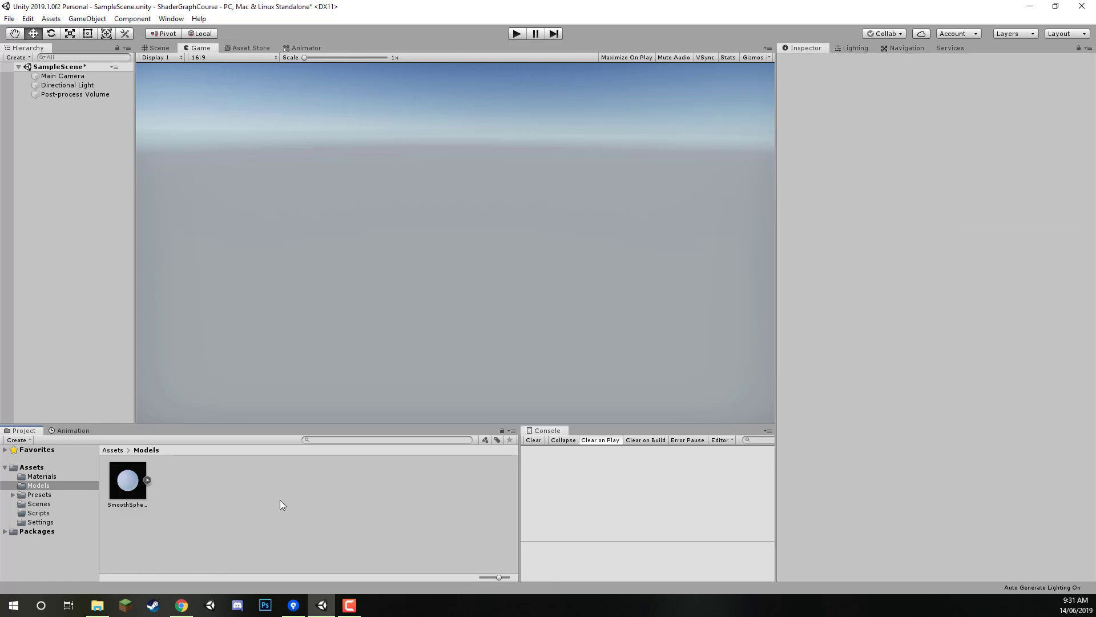
Import Plane.fbx from the file explorer into the Models folder and rotate its preview to inspect the mesh.
key(alt+Tab)
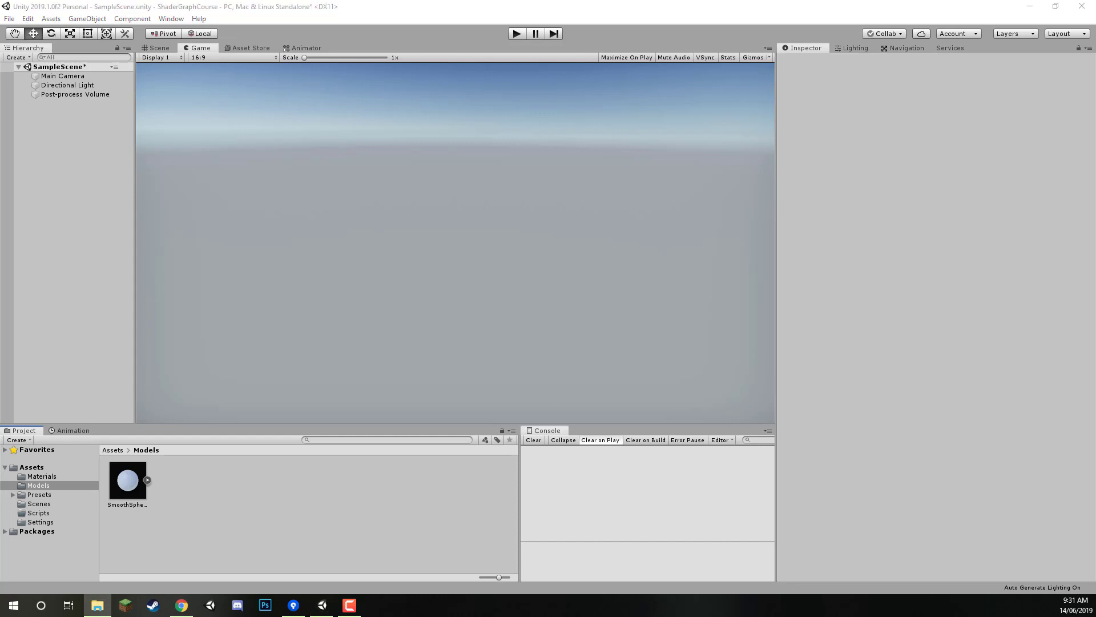
drag(1095, 343, 225, 519)
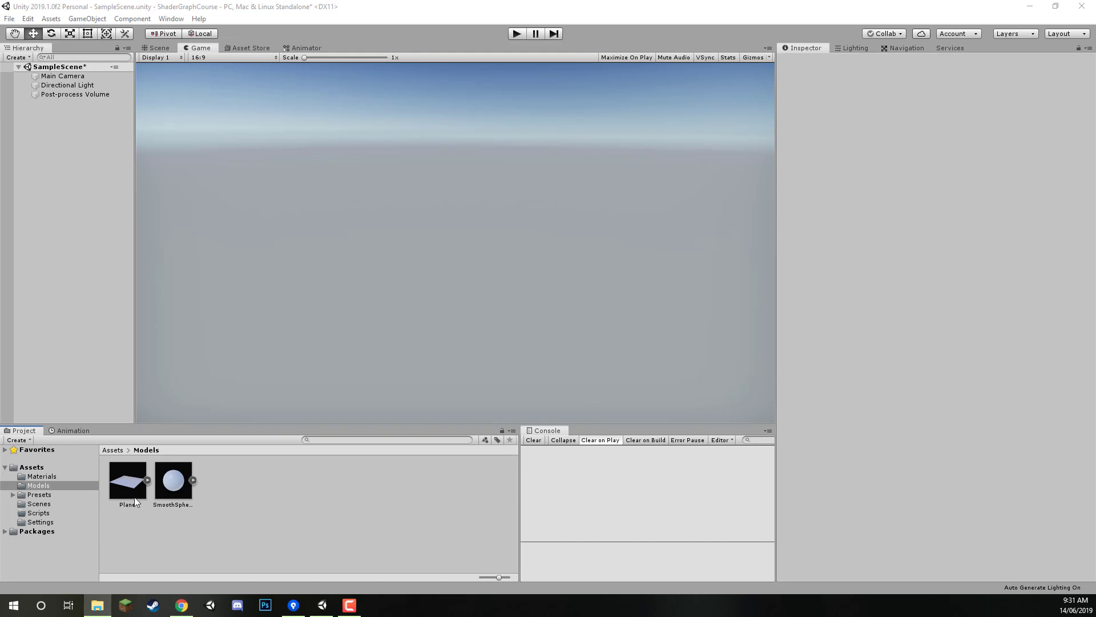
click(132, 497)
drag(897, 467, 904, 501)
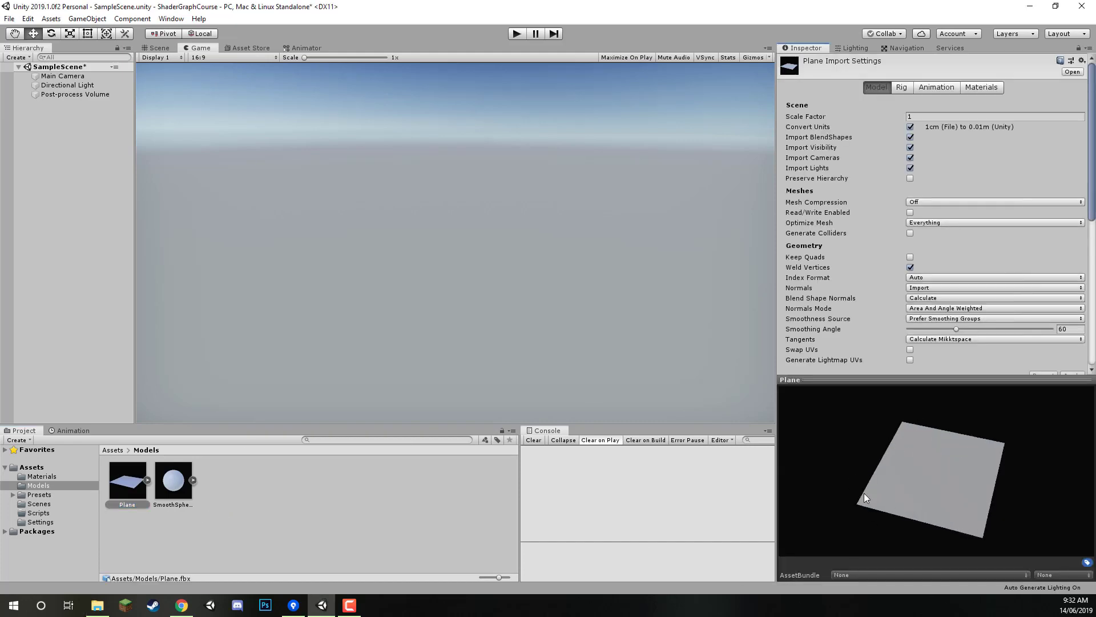
click(1095, 507)
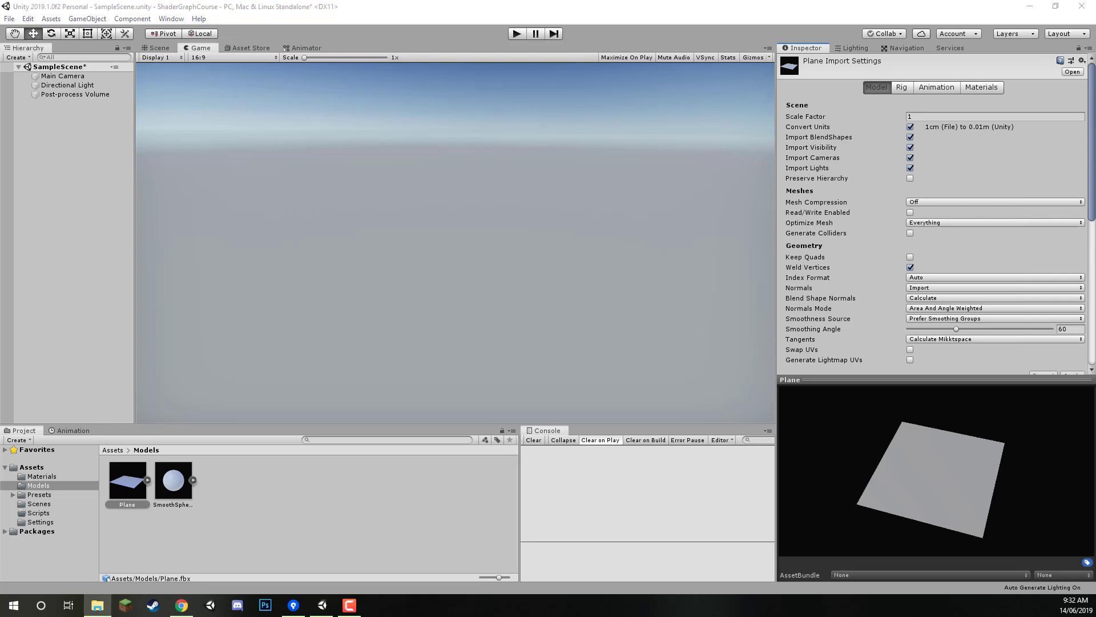
Search the Unity Asset Store for "robot kyle".
click(373, 199)
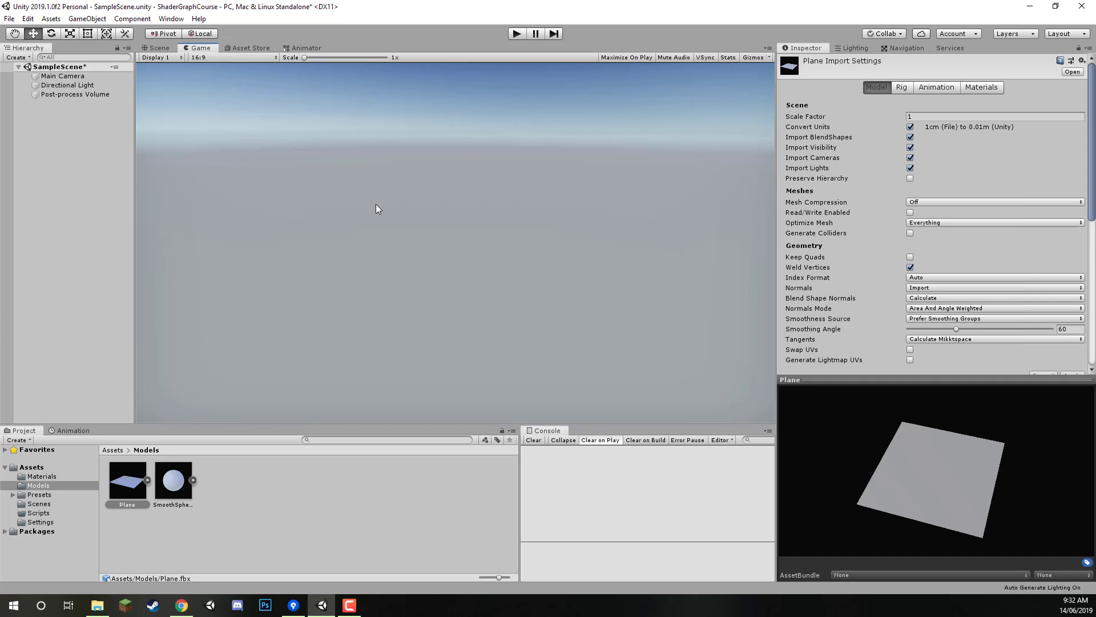
click(251, 49)
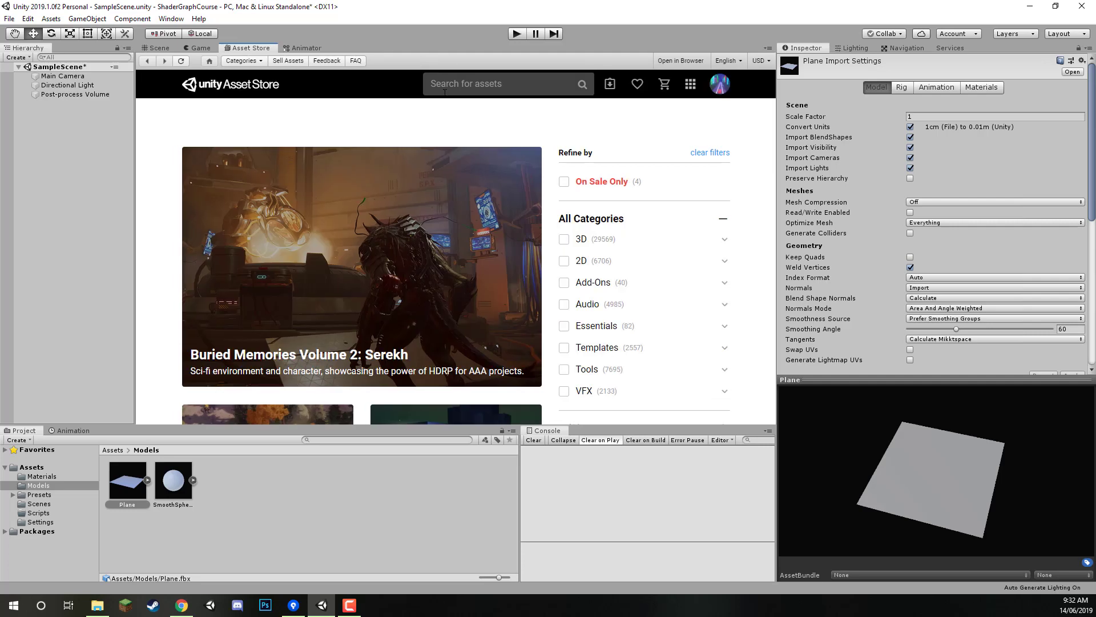
click(447, 86)
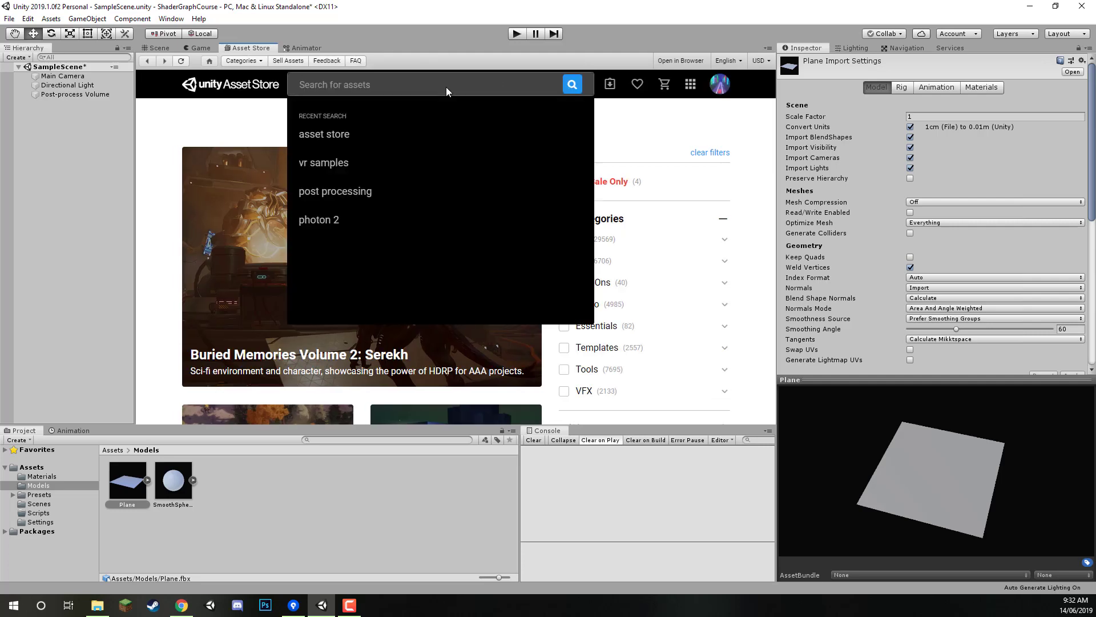
text(robo)
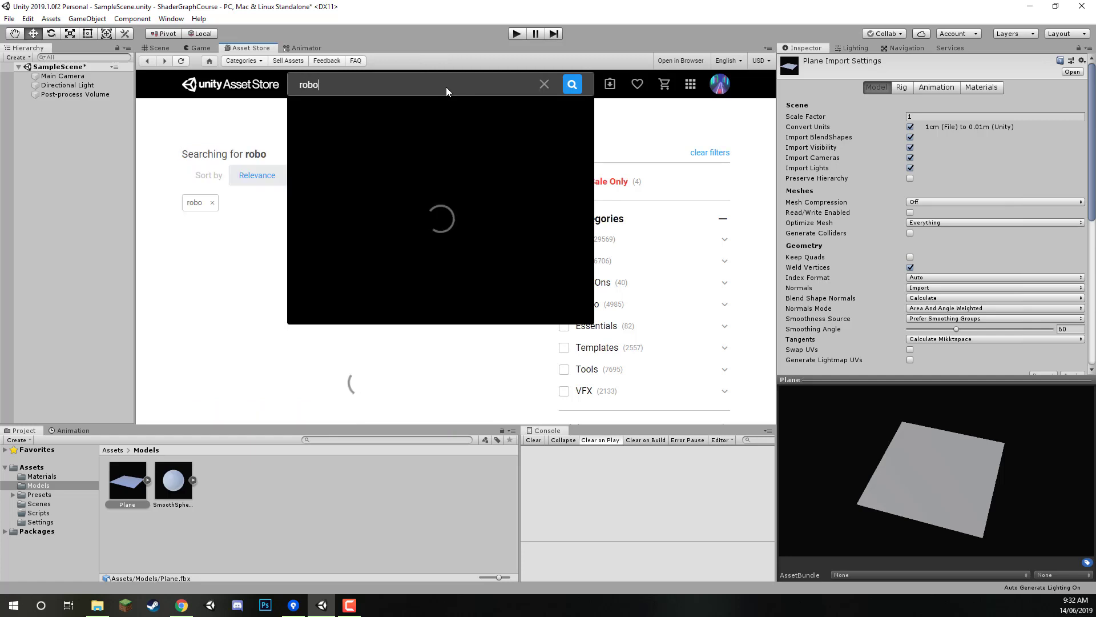
text(t kyle)
key(Return)
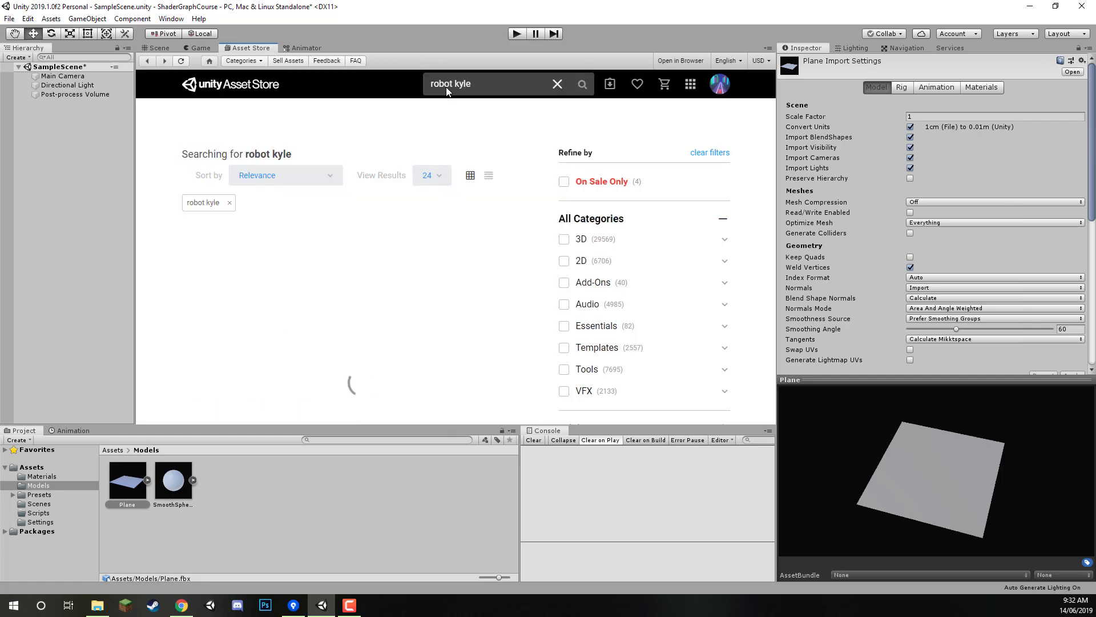
Import the complete Space Robot Kyle package from the Asset Store and open its Robot Kyle folder in the project.
click(246, 248)
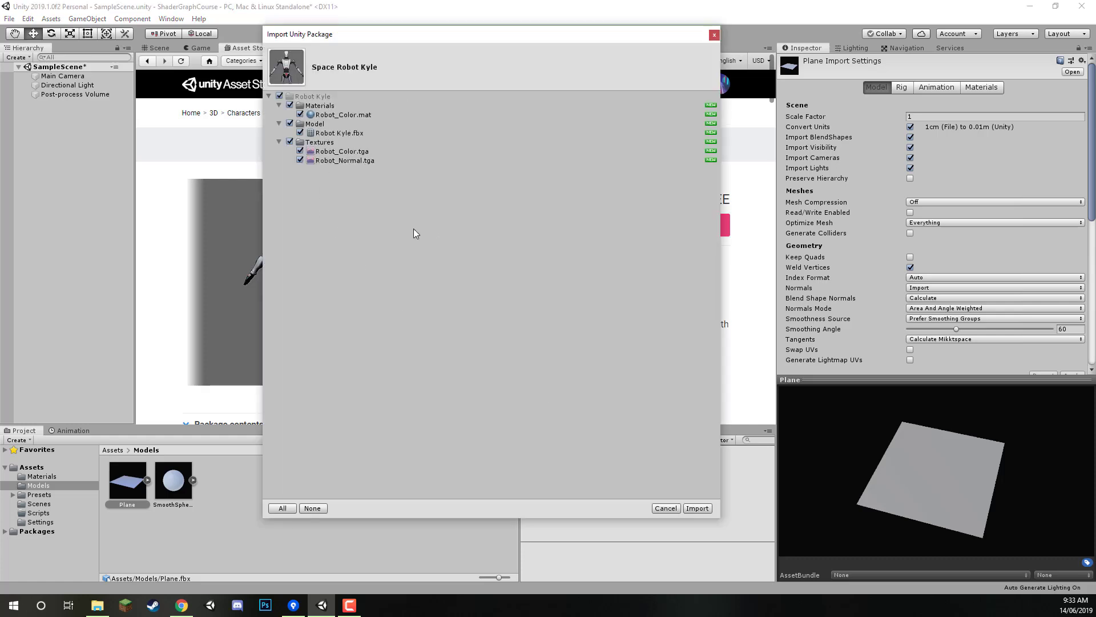
click(697, 507)
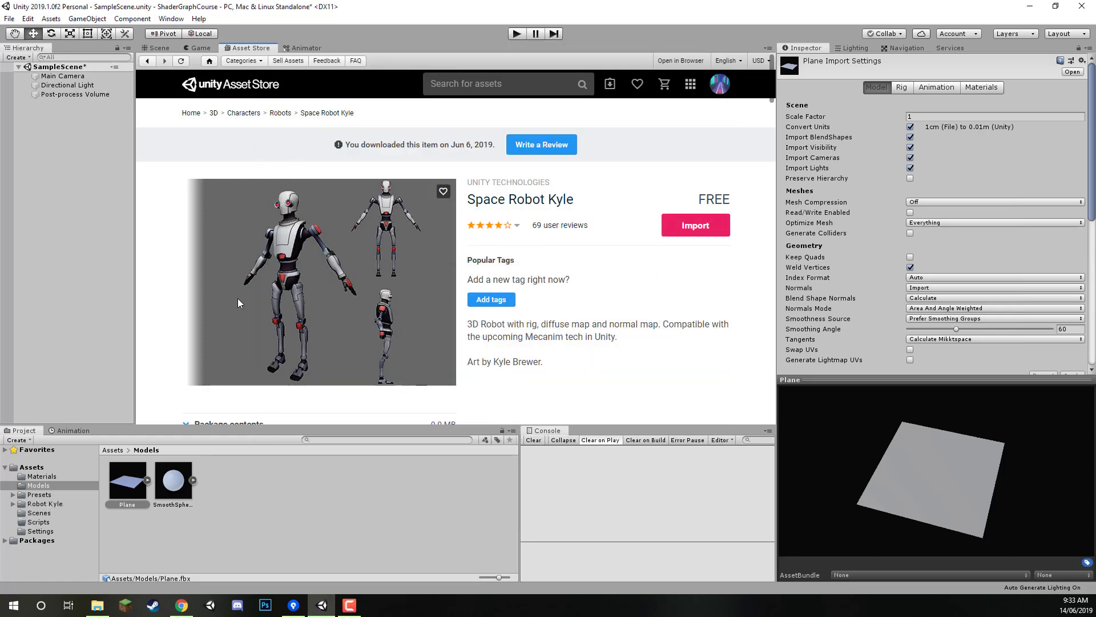
click(154, 49)
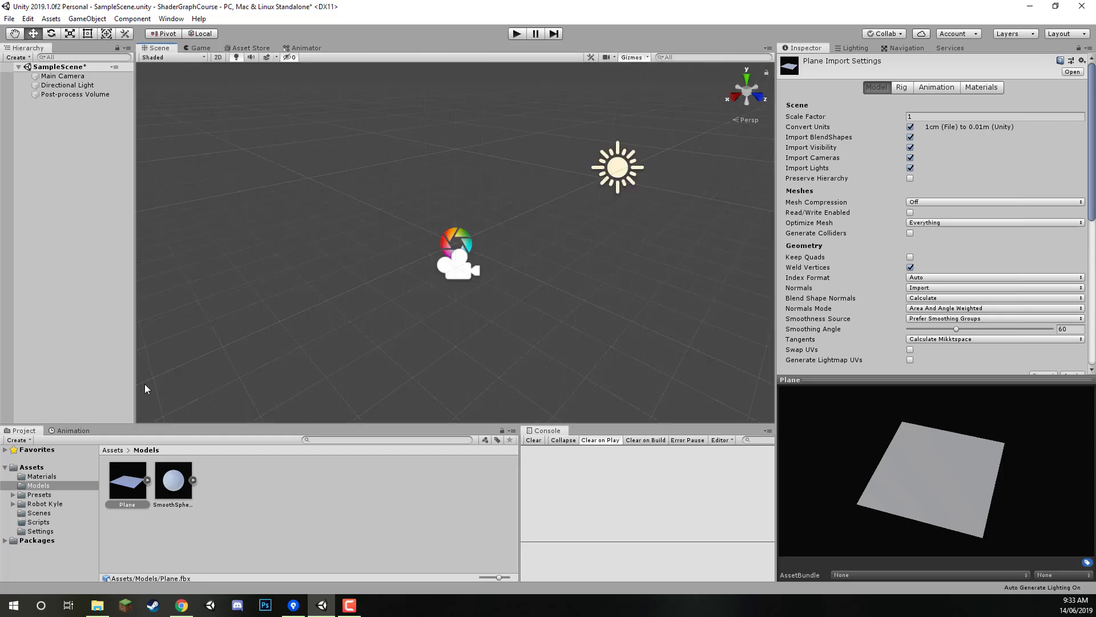
click(116, 450)
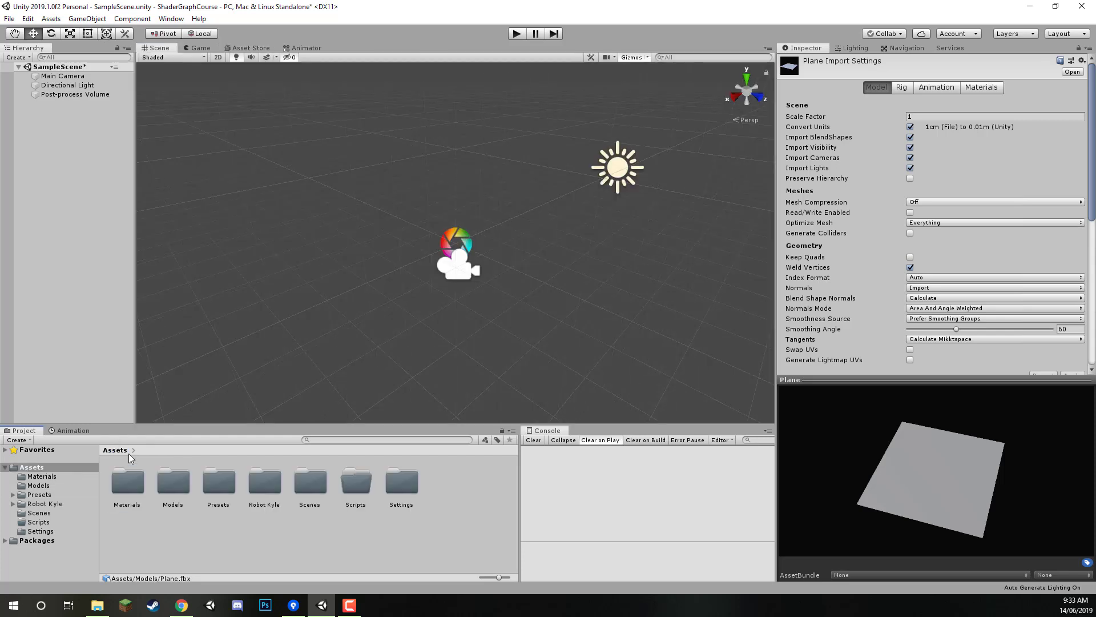
double_click(273, 483)
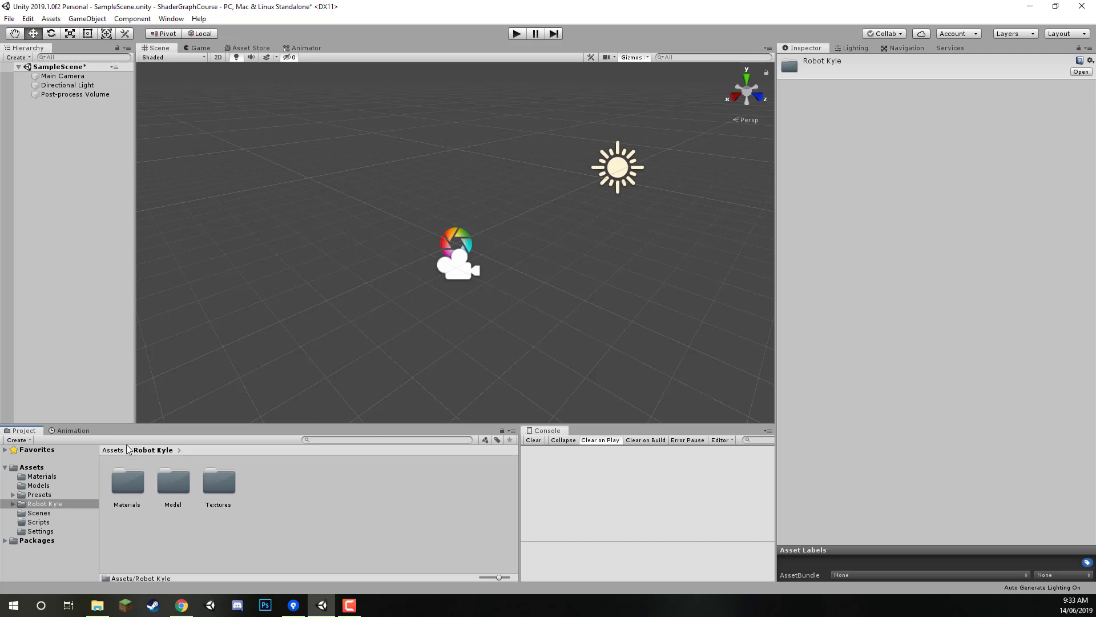
Add a 3D cube to the scene and name it Ground.
right_click(29, 123)
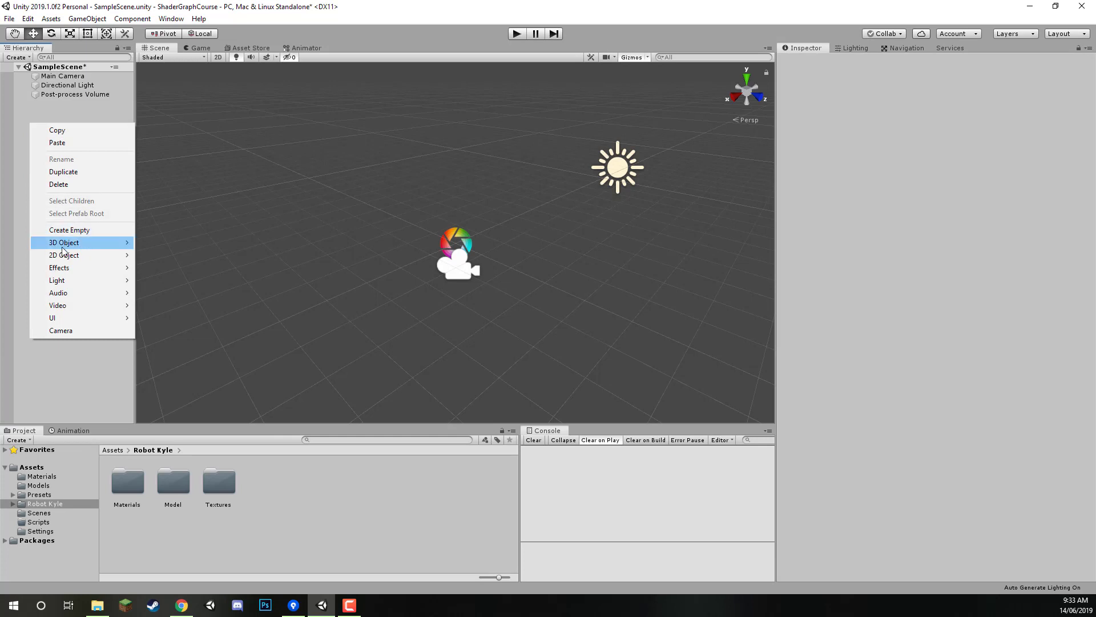
mouse_move(85, 243)
click(166, 243)
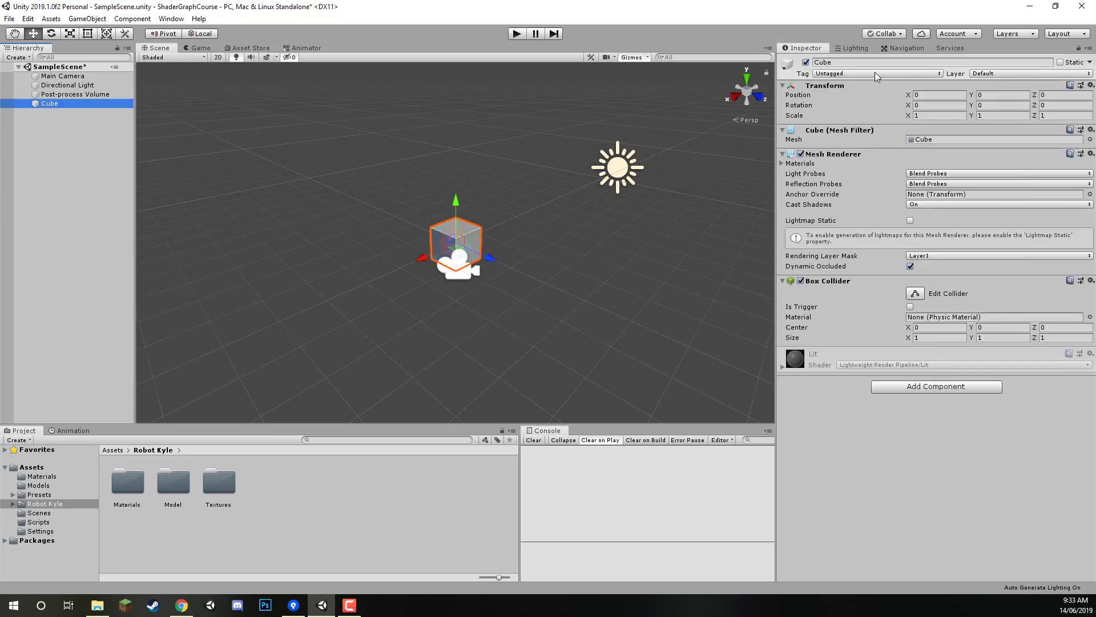
click(863, 62)
text(GRound)
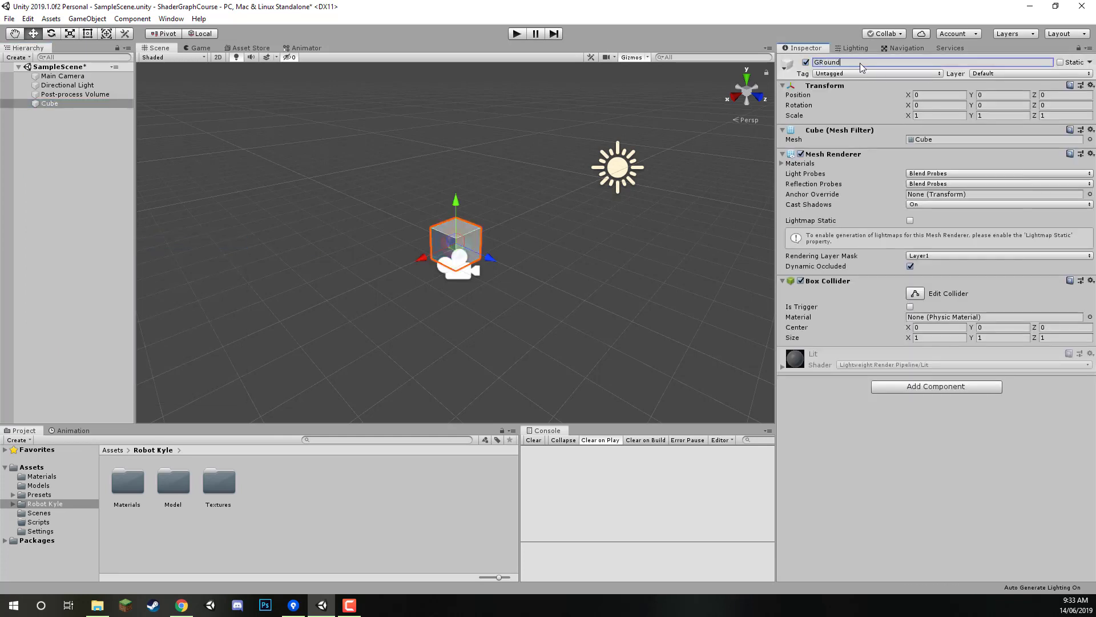
key(BackSpace)
key(BackSpace)
key(BackSpace)
key(BackSpace)
key(BackSpace)
text(round)
Scale the Ground cube to 50 on X and 50 on Z.
click(915, 115)
text(50)
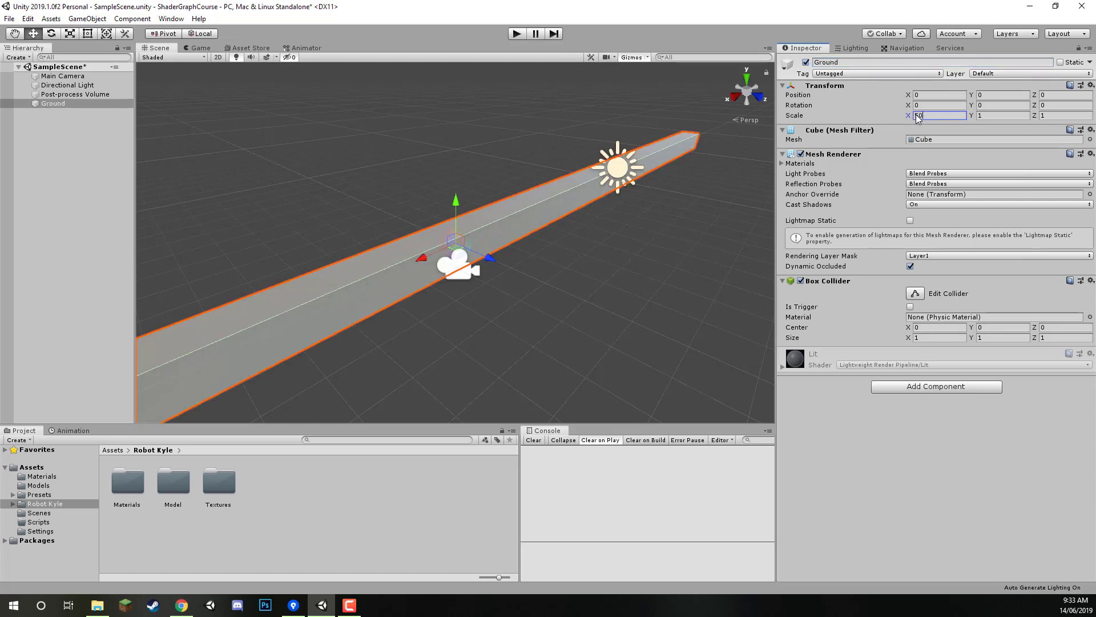
key(Tab)
key(Tab)
text(50)
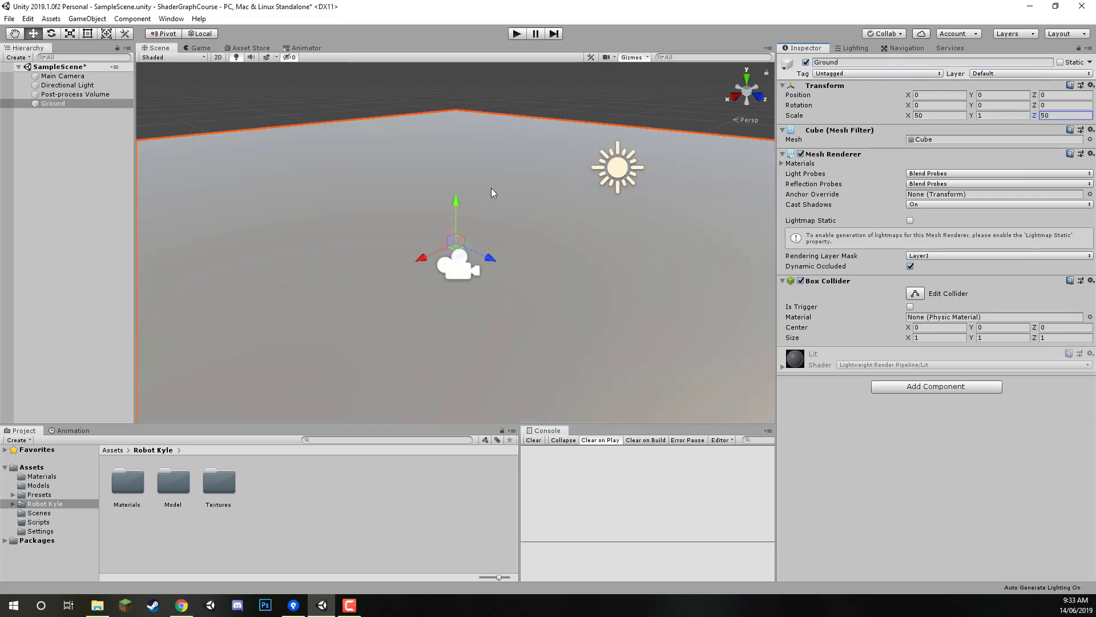
Enable the skybox and other effects in the Scene view, review the list of effects, and deselect the Ground.
right_drag(491, 187, 379, 128)
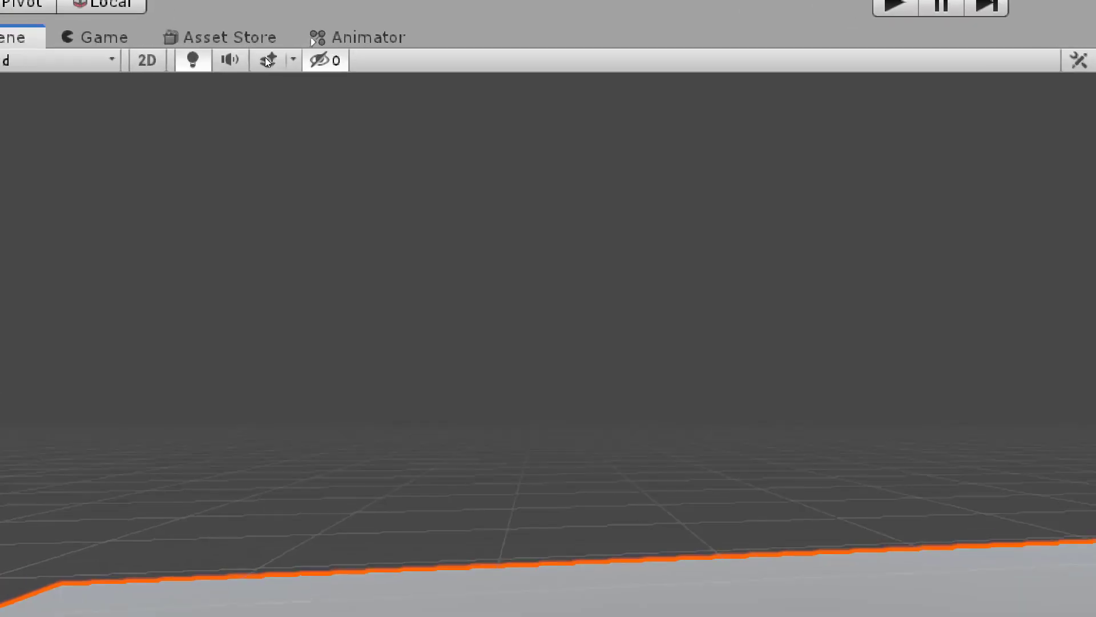
click(266, 60)
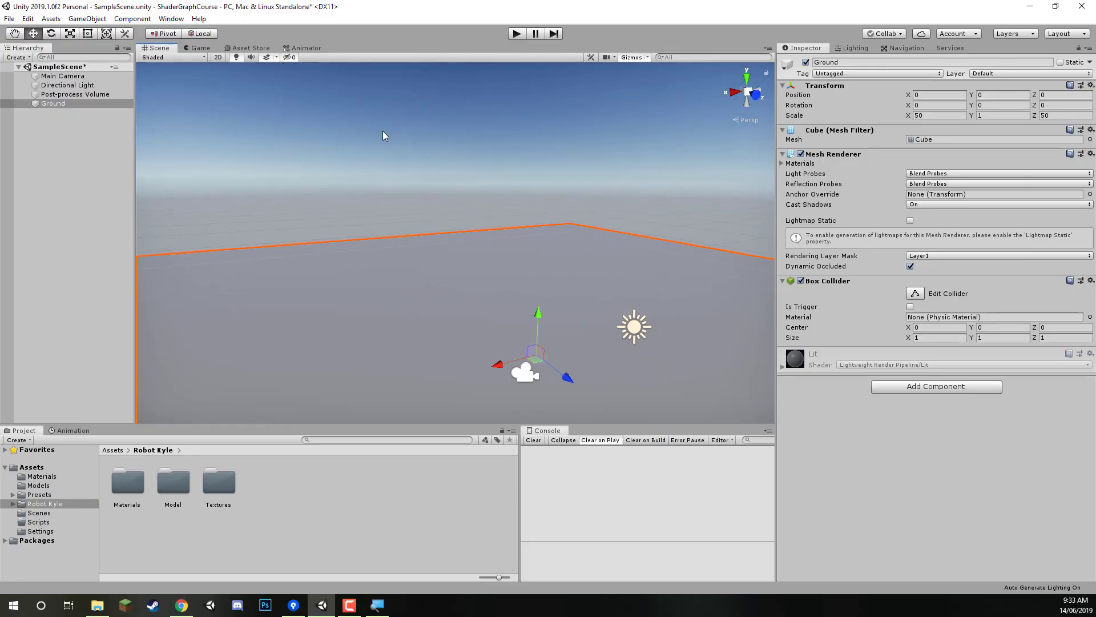
click(278, 57)
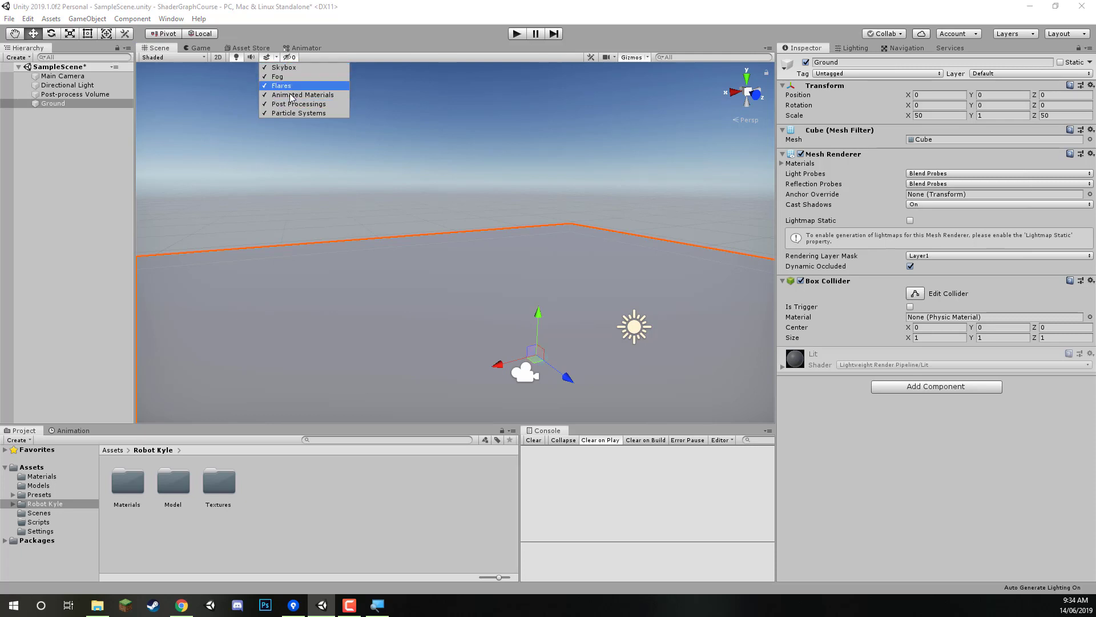
click(423, 199)
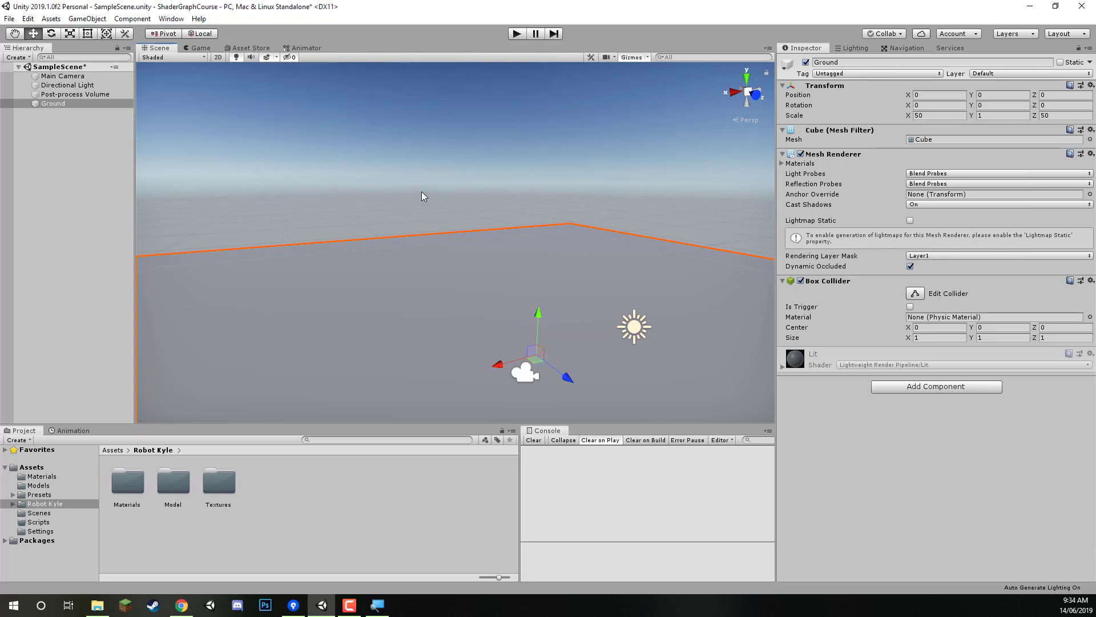
click(422, 196)
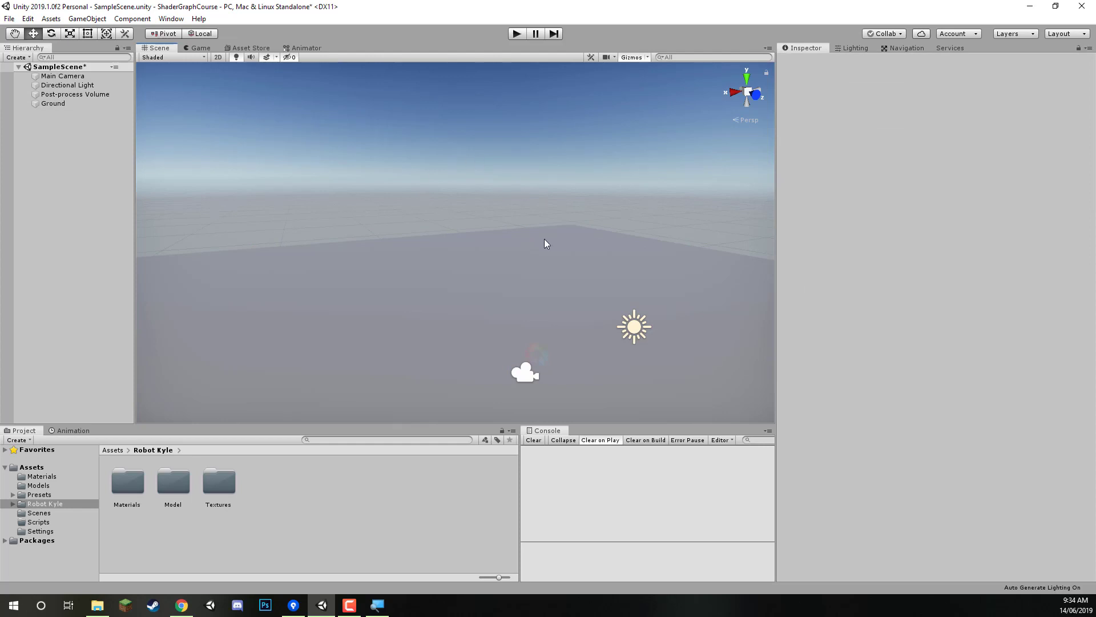
Place the Robot Kyle model from the package's Model folder into the SampleScene hierarchy.
alt+drag(546, 242, 624, 307)
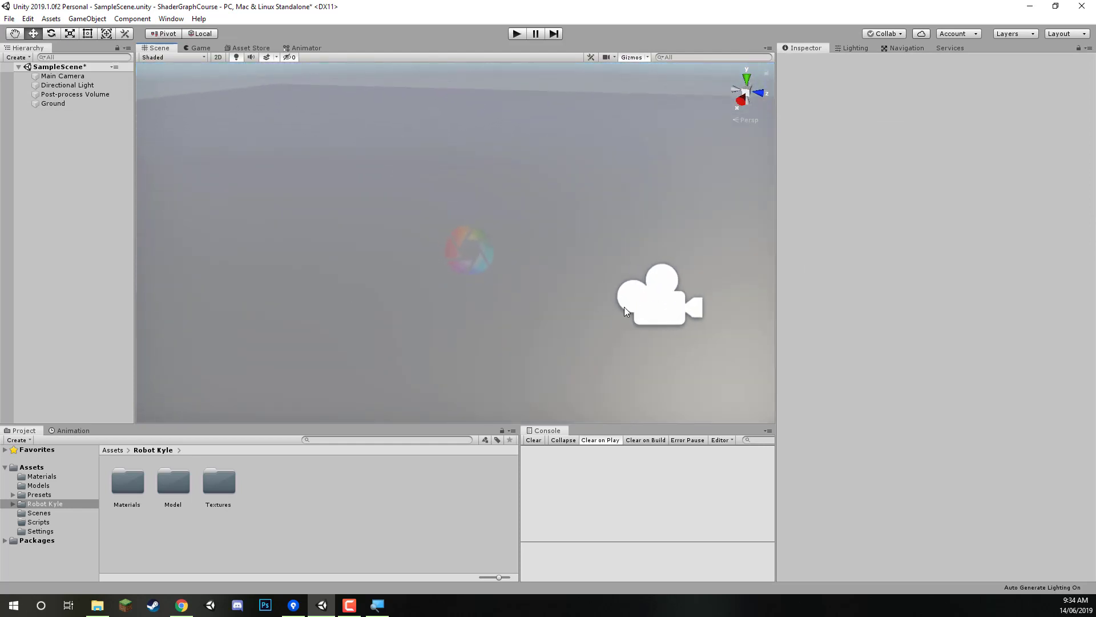
click(143, 450)
double_click(169, 485)
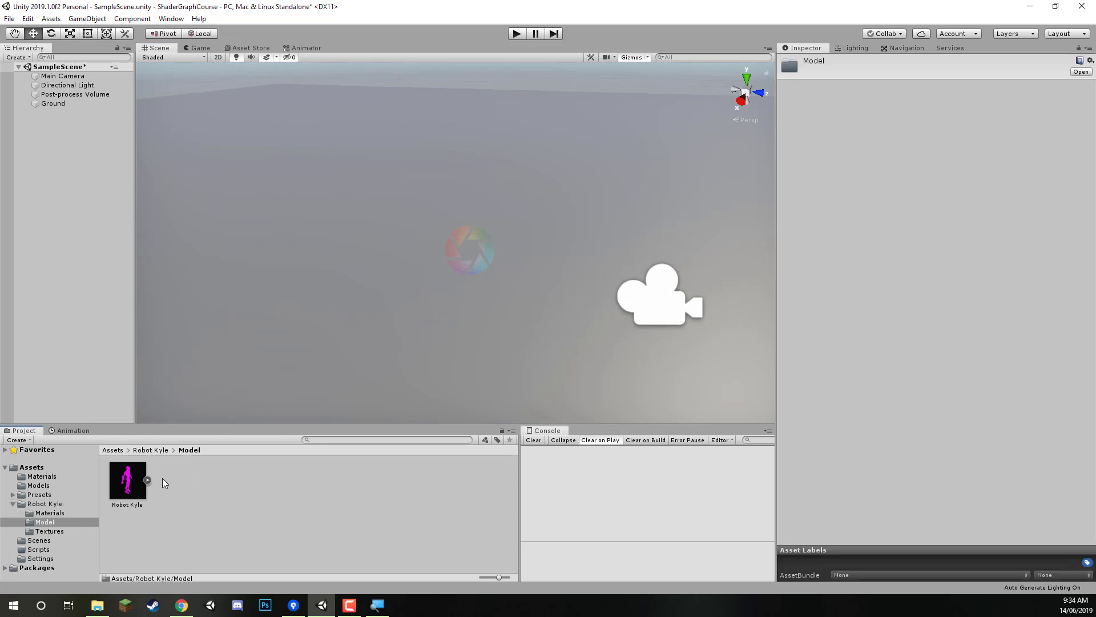
drag(126, 481, 45, 142)
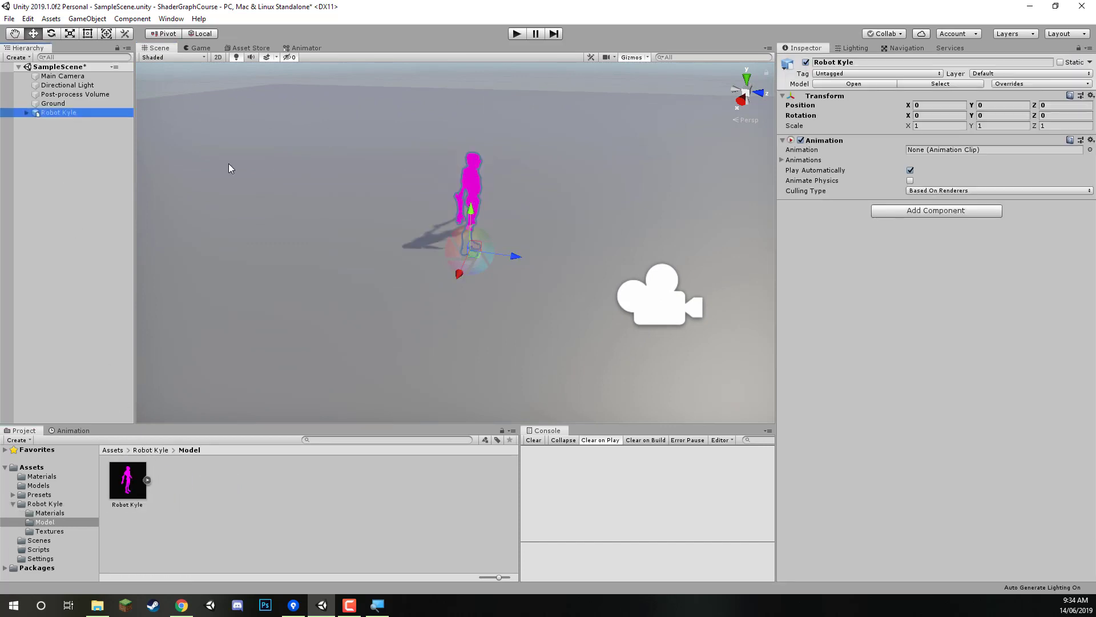
Change the shader of the robot's Robot_Color material to Lightweight Render Pipeline/Simple Lit.
alt+drag(231, 170, 225, 247)
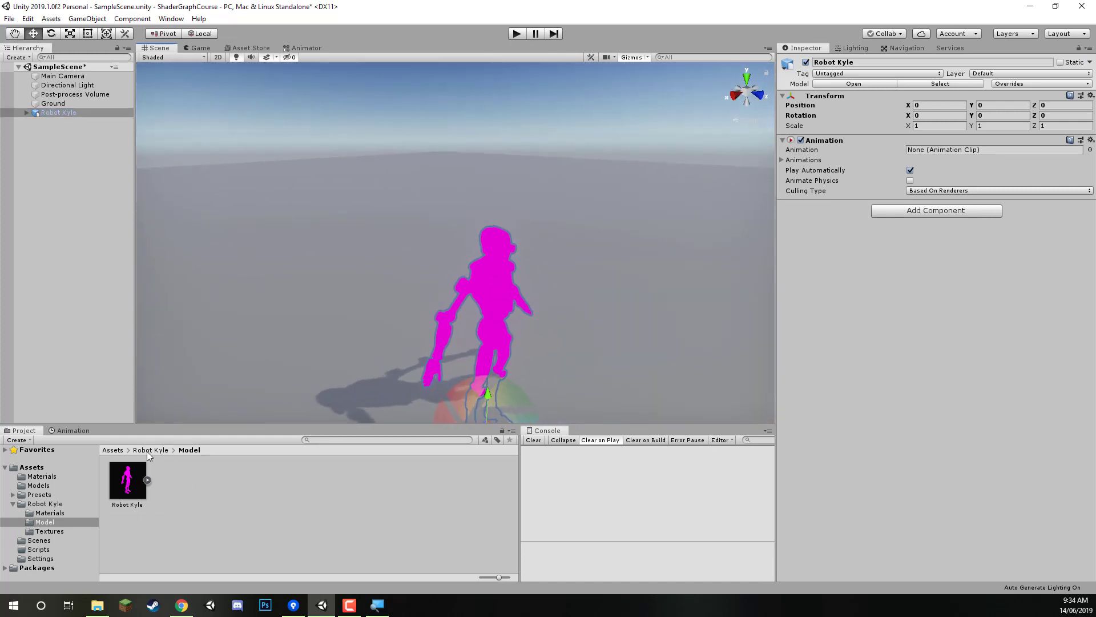
click(146, 452)
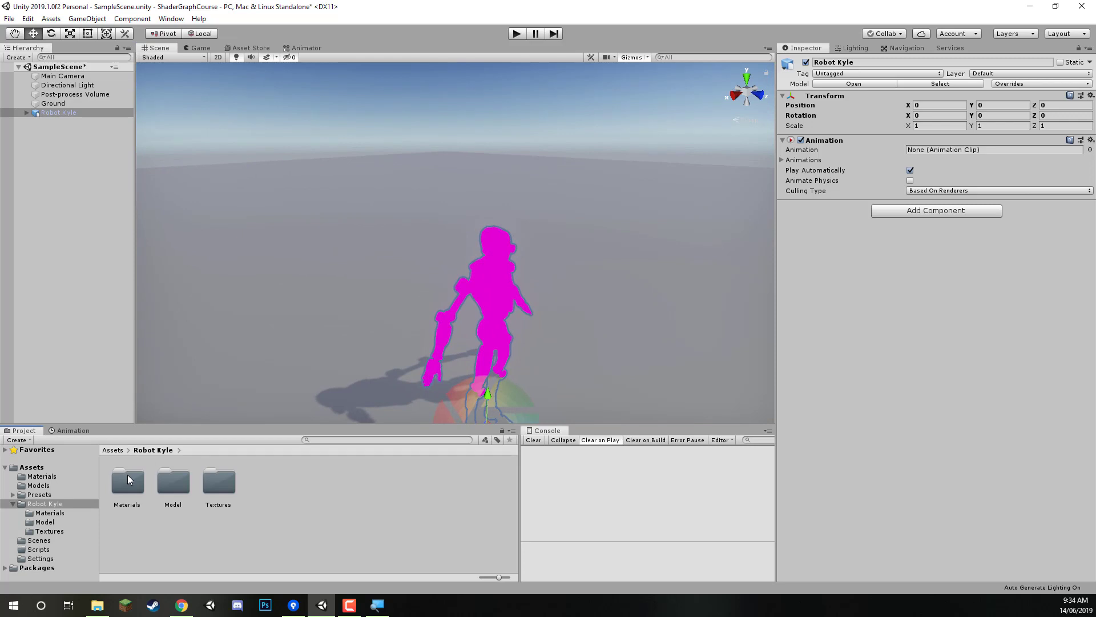
double_click(128, 480)
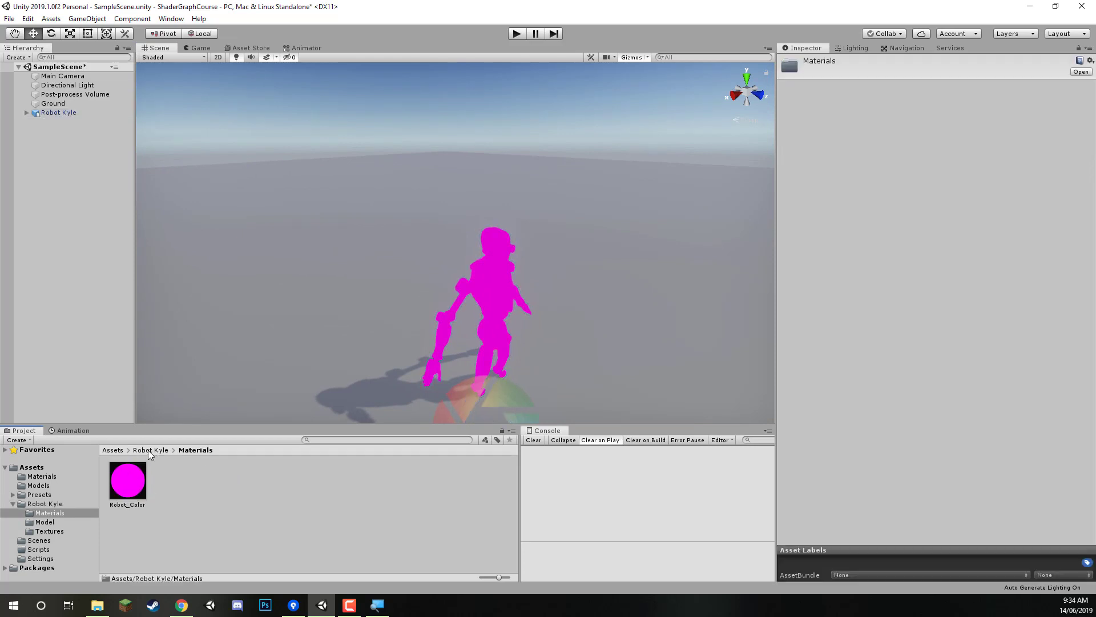
drag(127, 484, 500, 291)
click(119, 485)
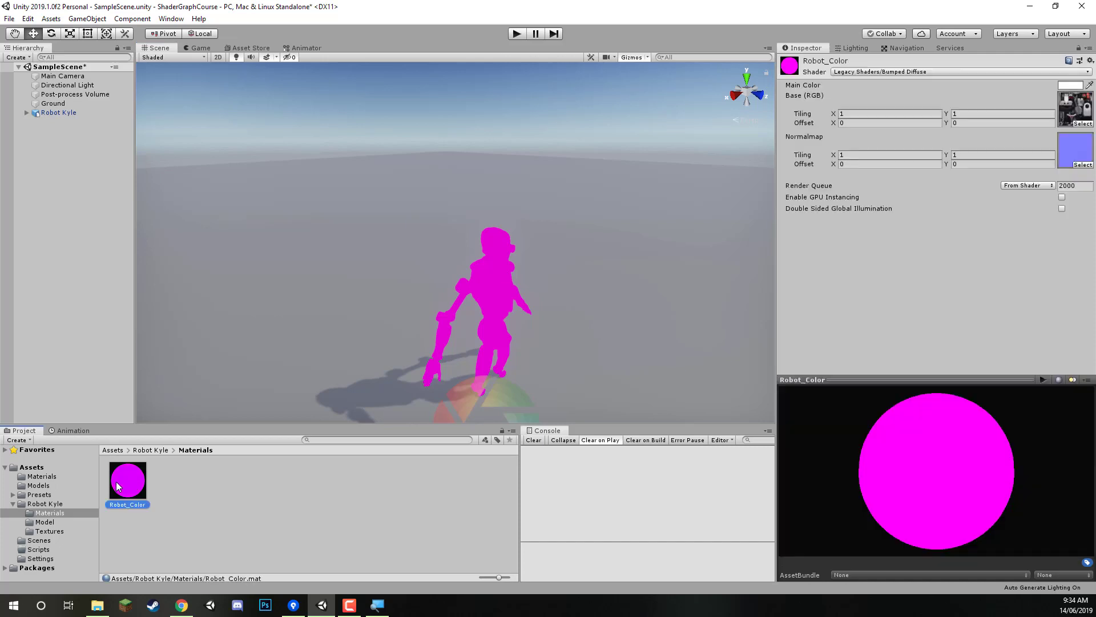
click(844, 324)
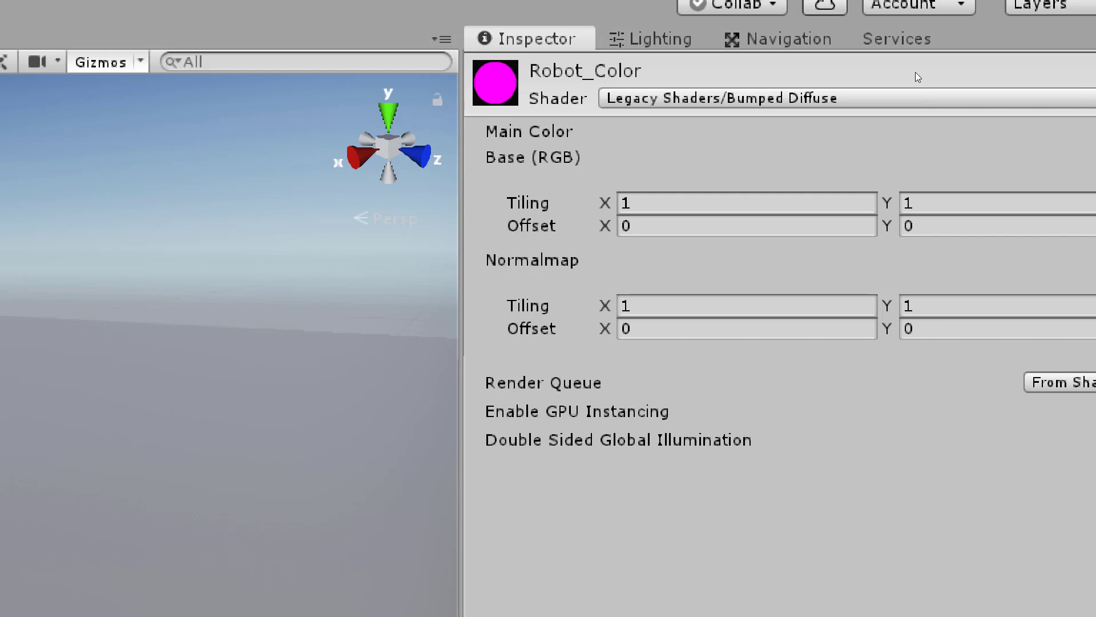
click(902, 98)
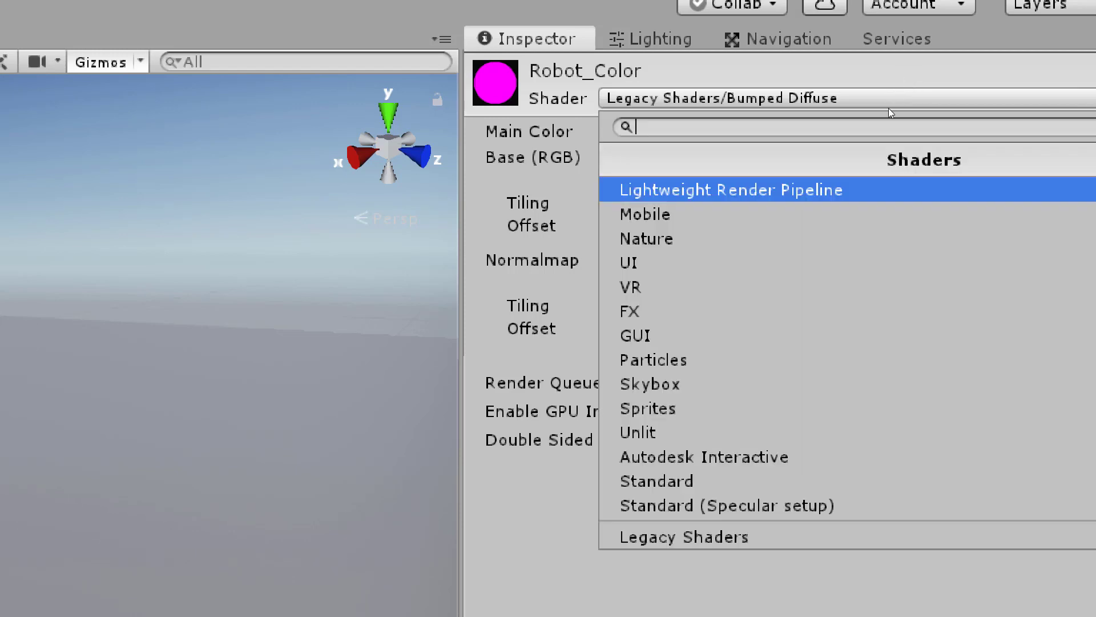
key(Right)
key(Down)
key(Return)
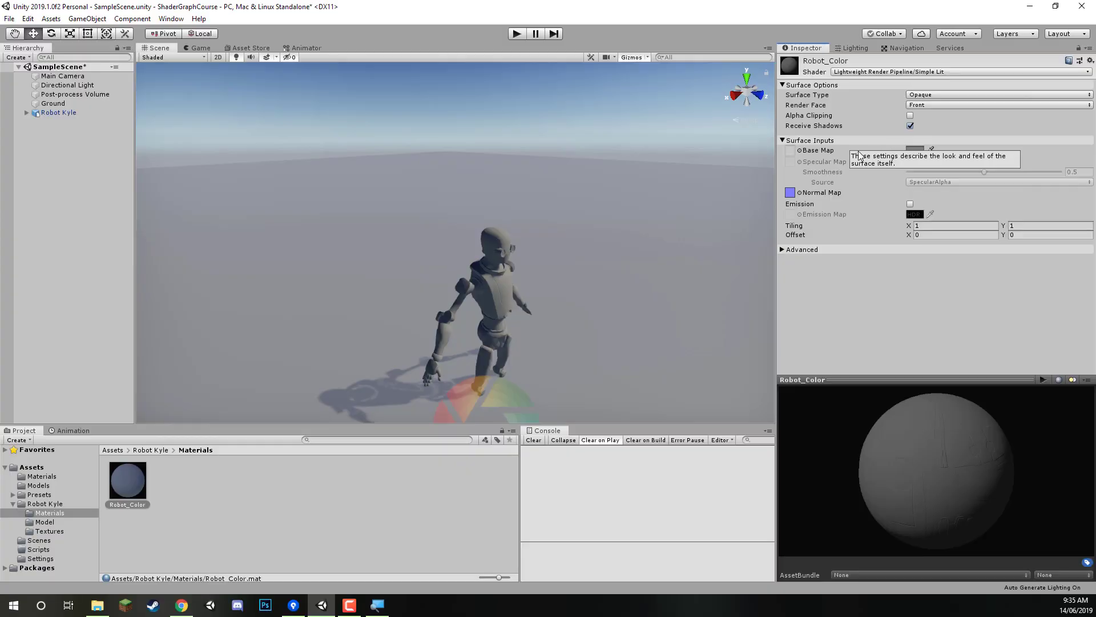
Assign the Robot_Color texture to the material's Base Map and set the Base Map colour to white (FFFFFF).
click(800, 151)
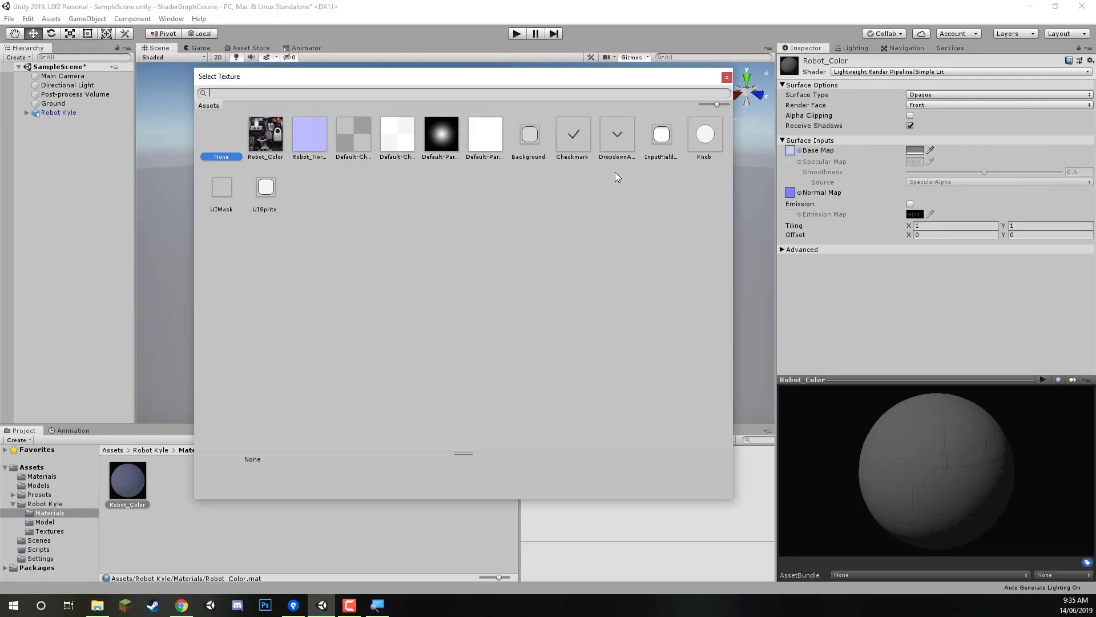
click(274, 146)
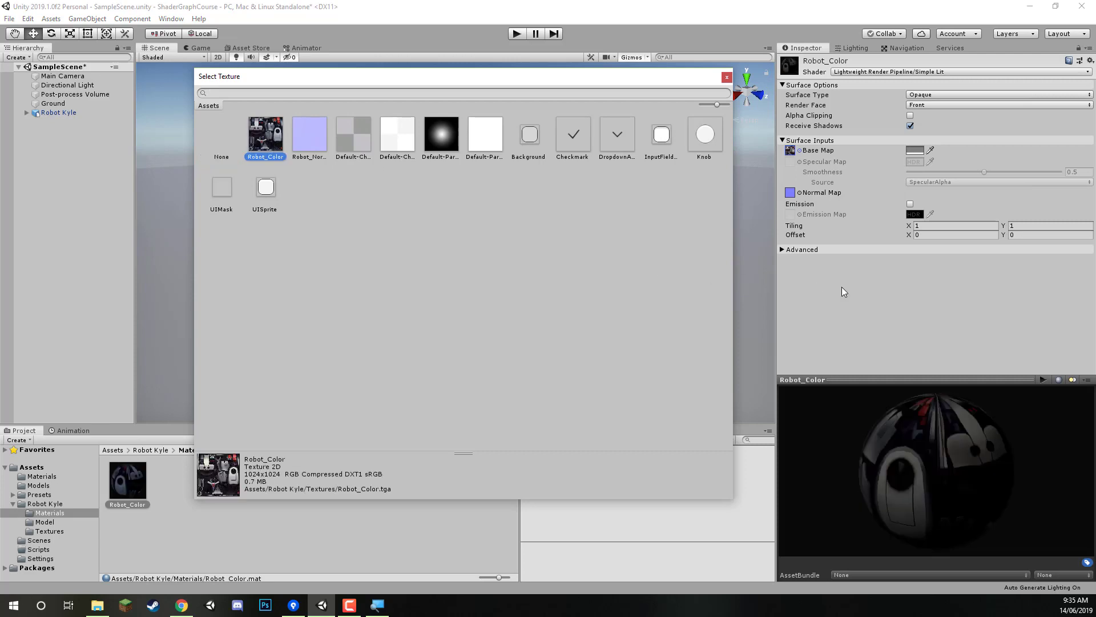
click(862, 292)
click(915, 150)
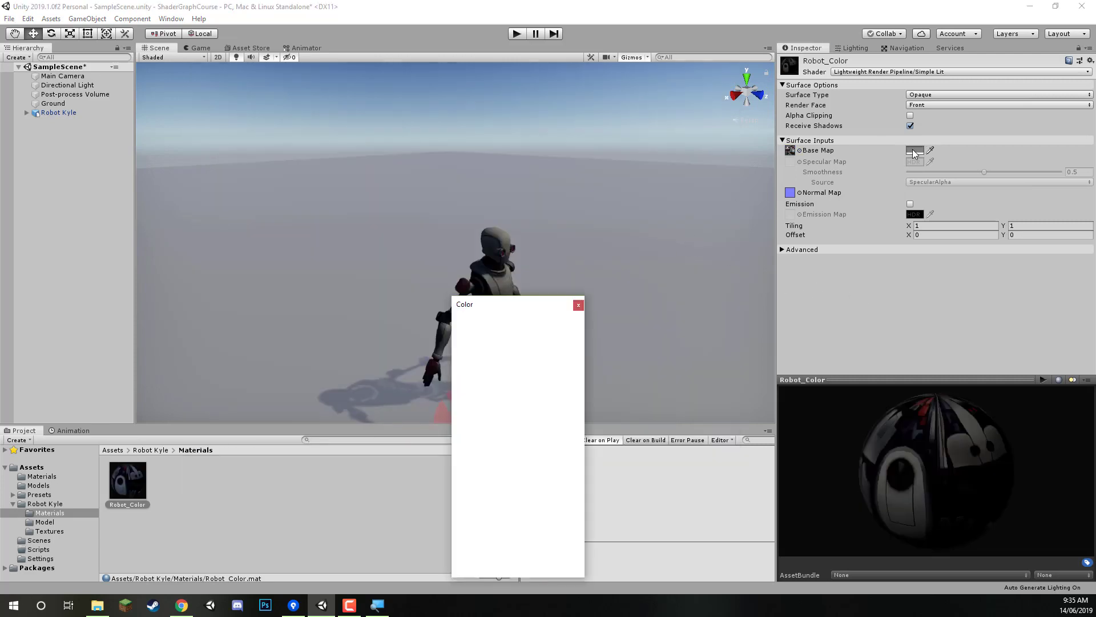
drag(496, 386, 487, 373)
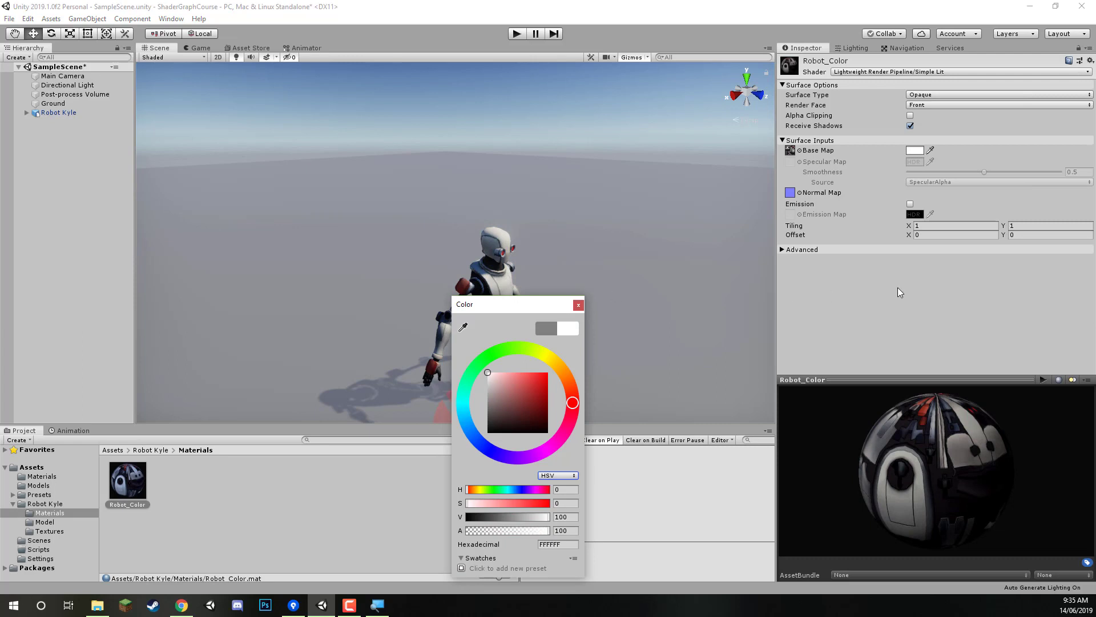
Move around the robot in the Scene view to examine its textured material.
alt+drag(605, 258, 571, 278)
key(w)
right_drag(571, 278, 620, 265)
key(s)
key(d)
key(s)
key(a)
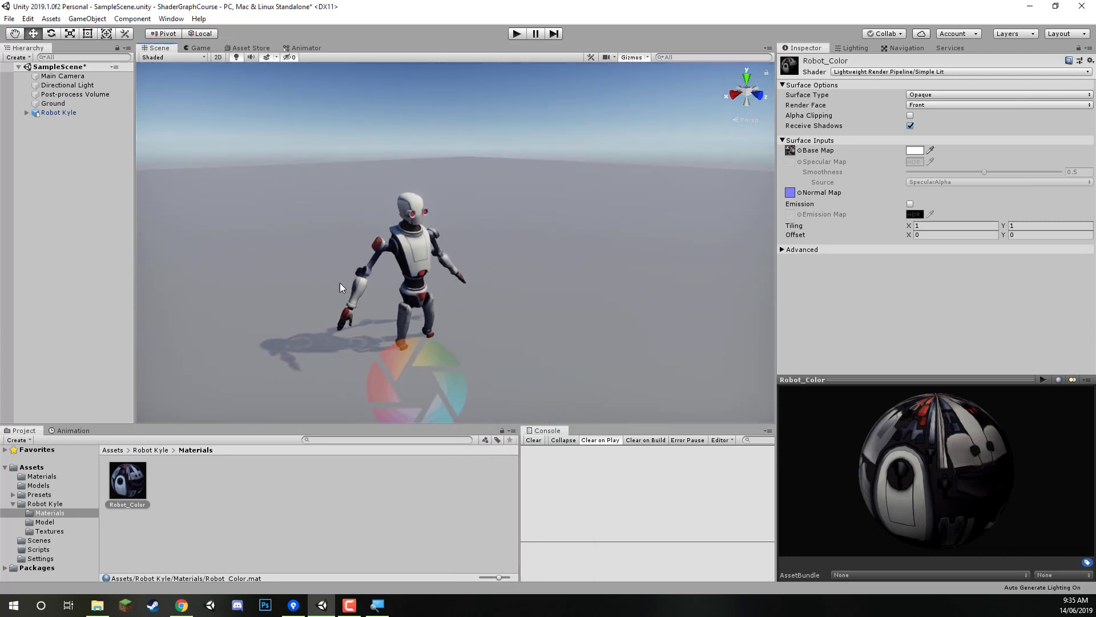